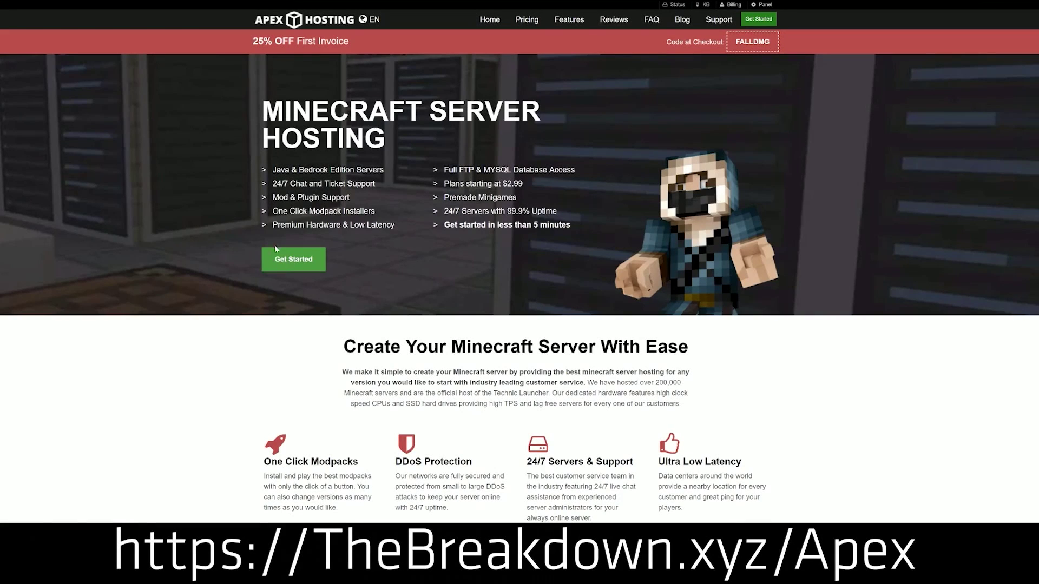
- Review the feature highlights on the Apex Hosting homepage, including 24/7 support, automated backups and instant setup
scroll(262, 177, down, 4)
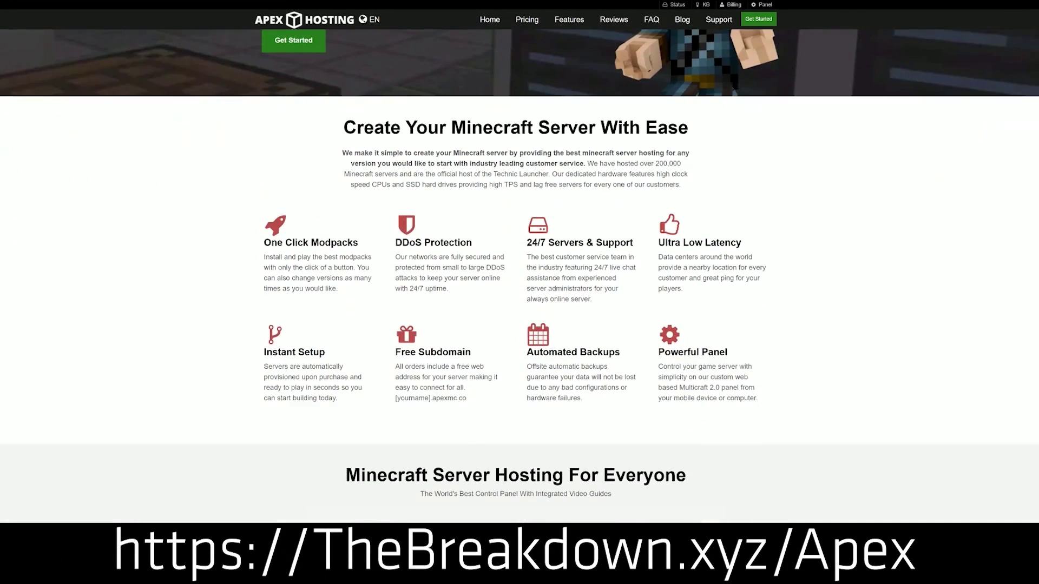
drag(264, 242, 641, 246)
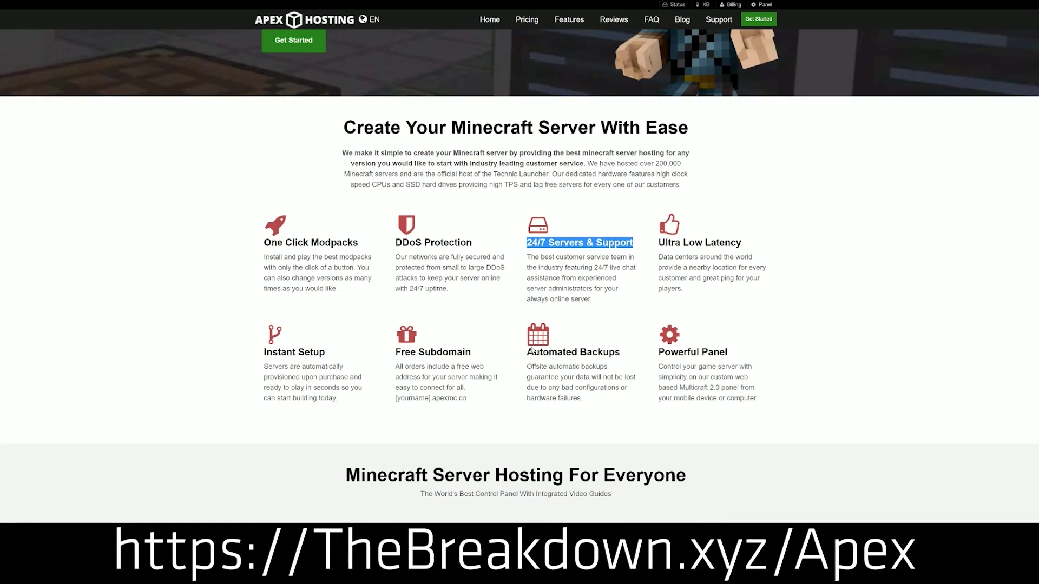
drag(531, 350, 621, 353)
click(476, 356)
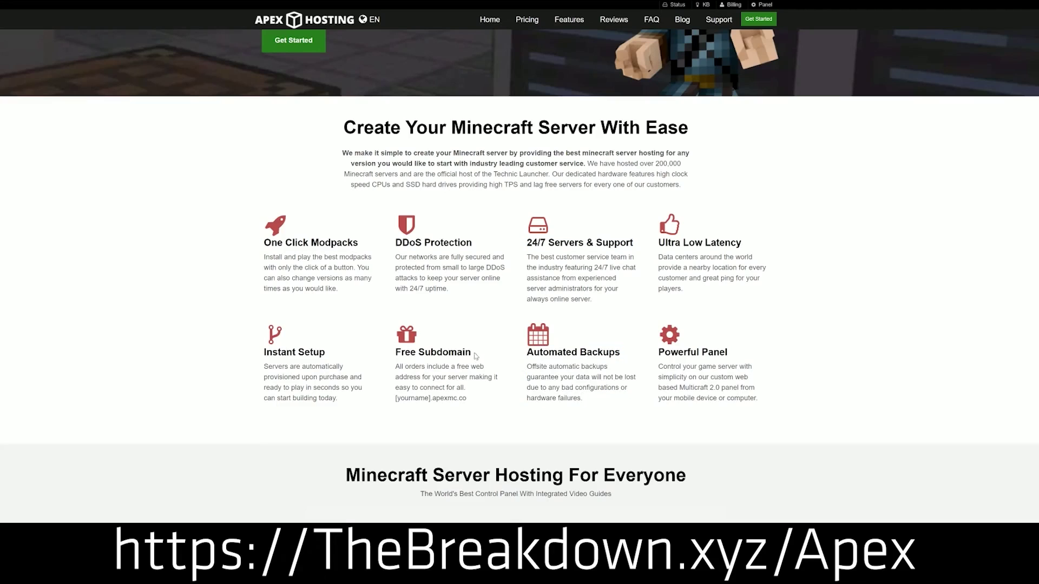
drag(342, 400, 264, 351)
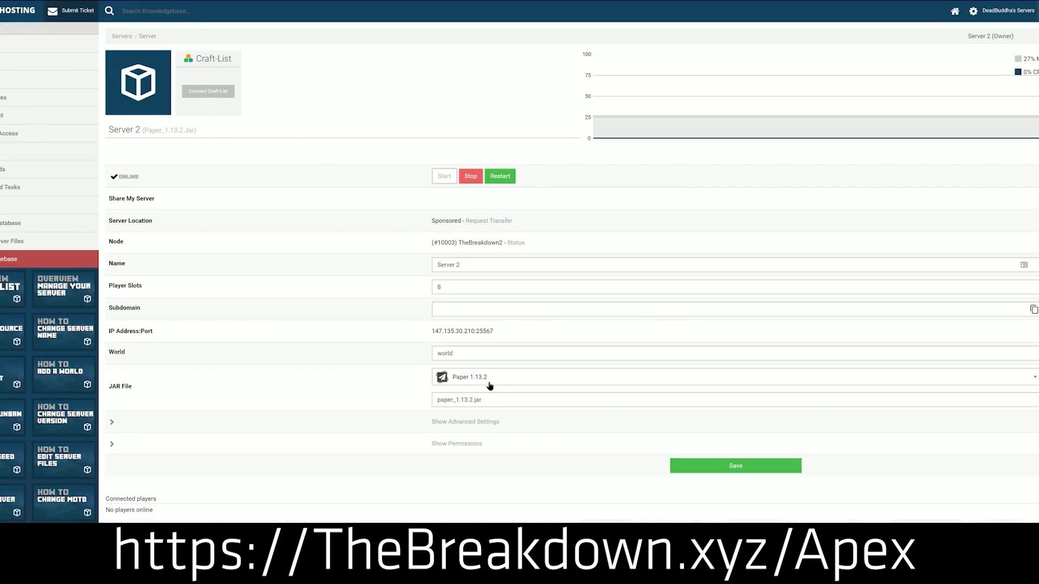
- Choose Minecraft 1.15 as the JAR file for Server 2
click(488, 385)
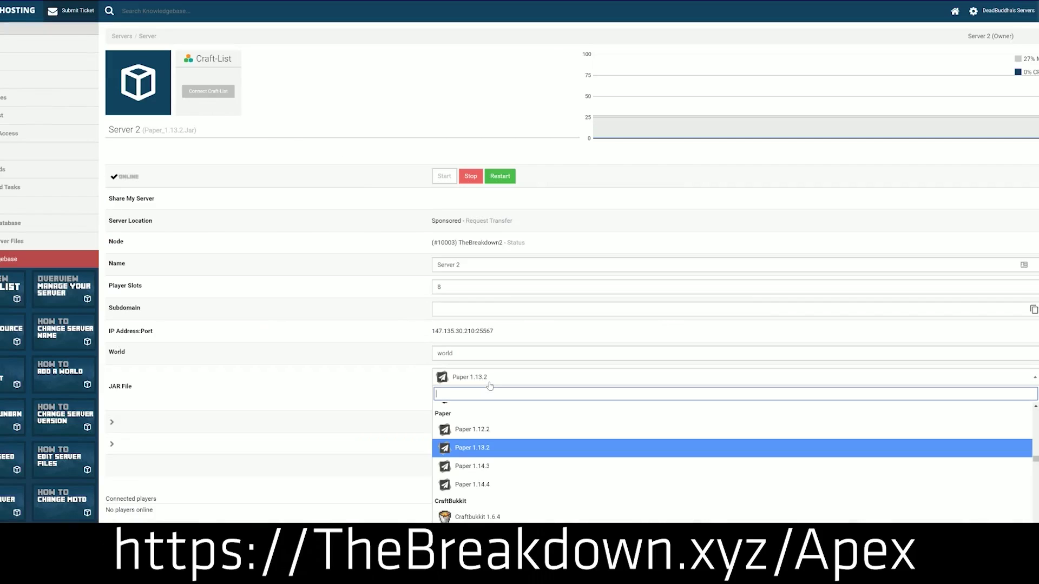
scroll(482, 457, down, 3)
scroll(483, 470, up, 4)
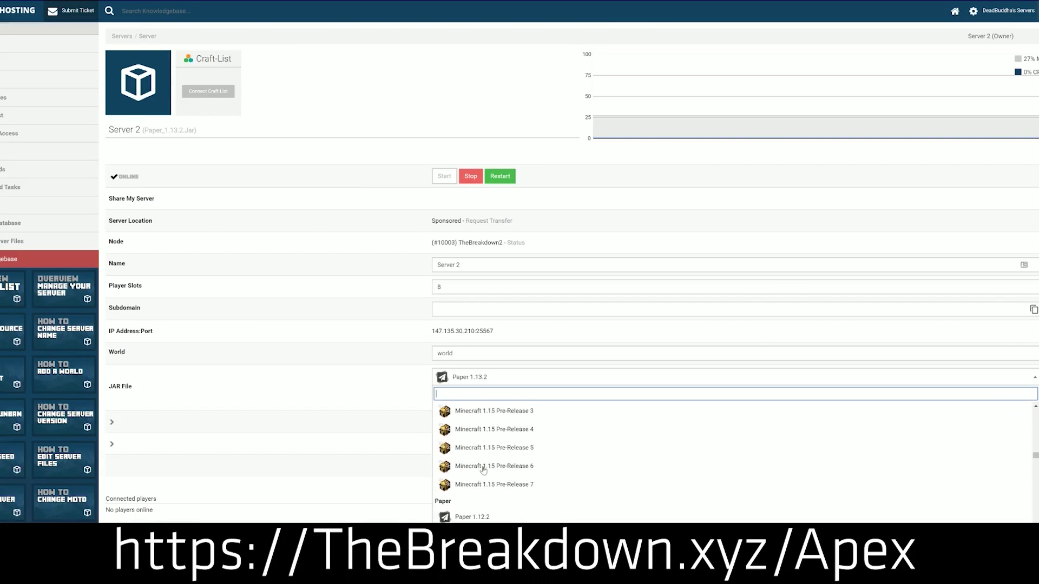
scroll(483, 469, up, 3)
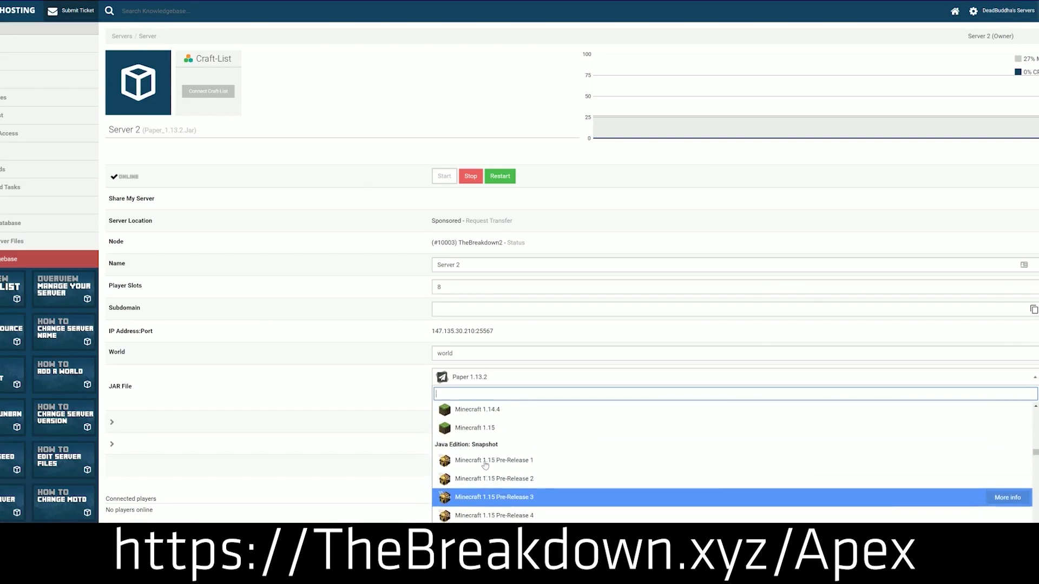
scroll(484, 466, down, 1)
scroll(482, 469, up, 3)
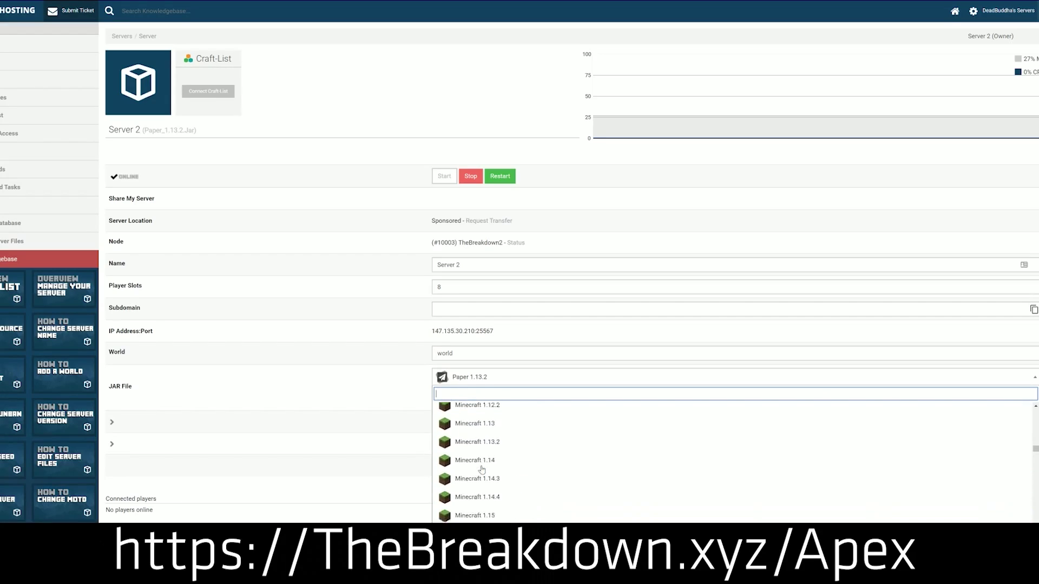
scroll(482, 470, down, 2)
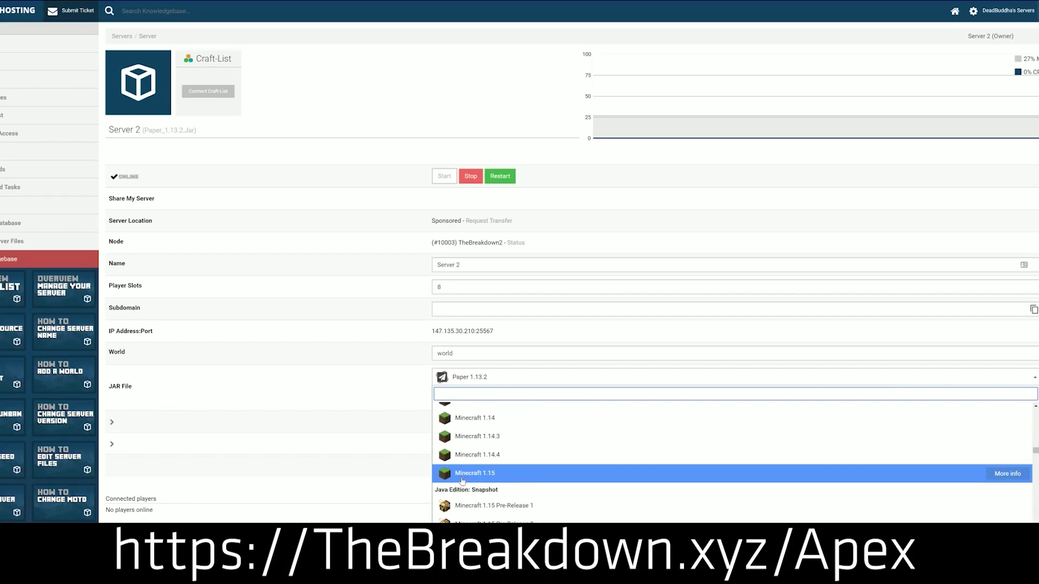
click(531, 476)
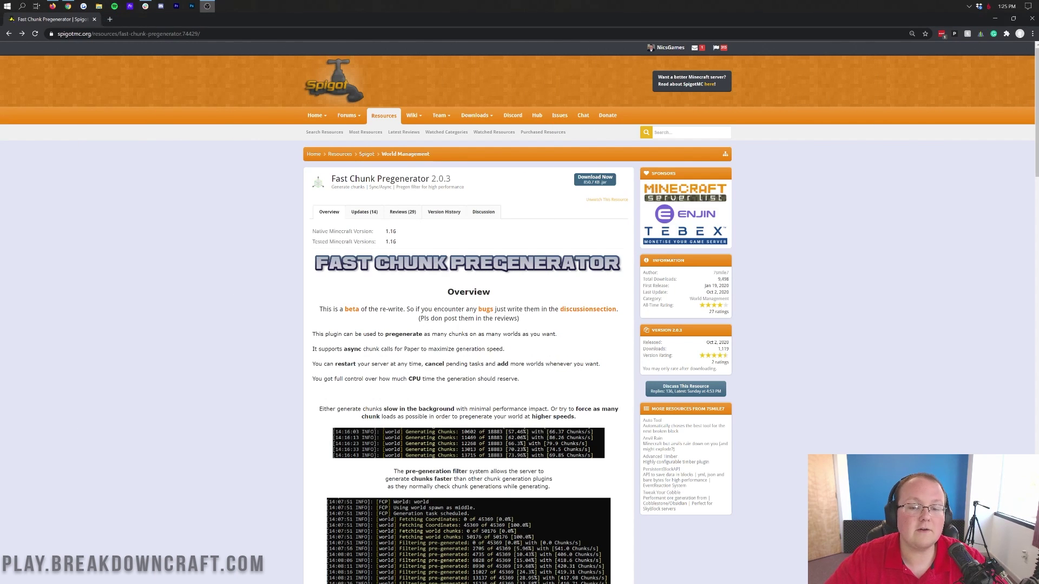
- Examine the version history of the Fast Chunk Pregenerator resource and return to its overview
drag(331, 179, 427, 179)
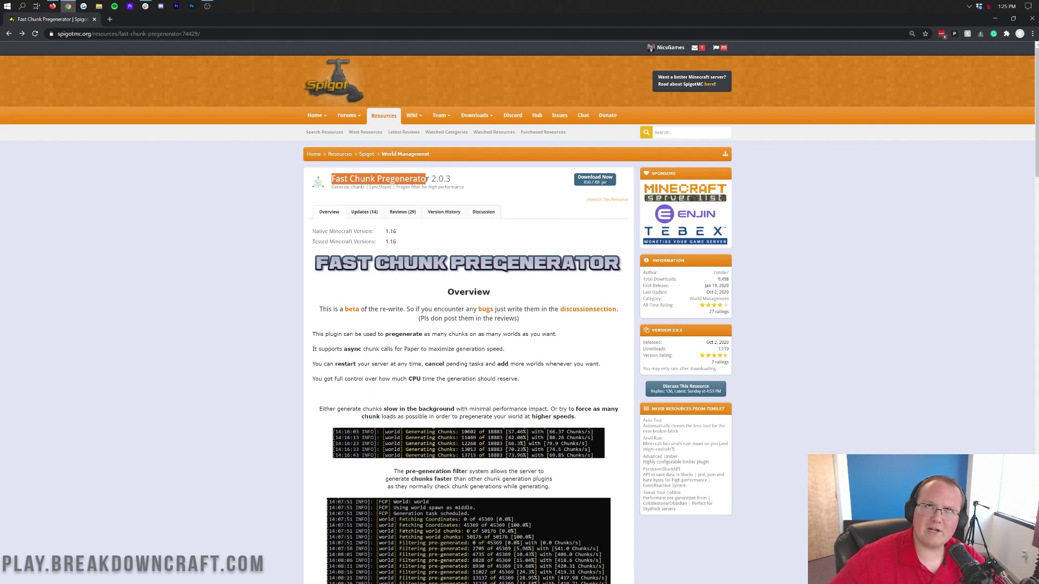
click(357, 195)
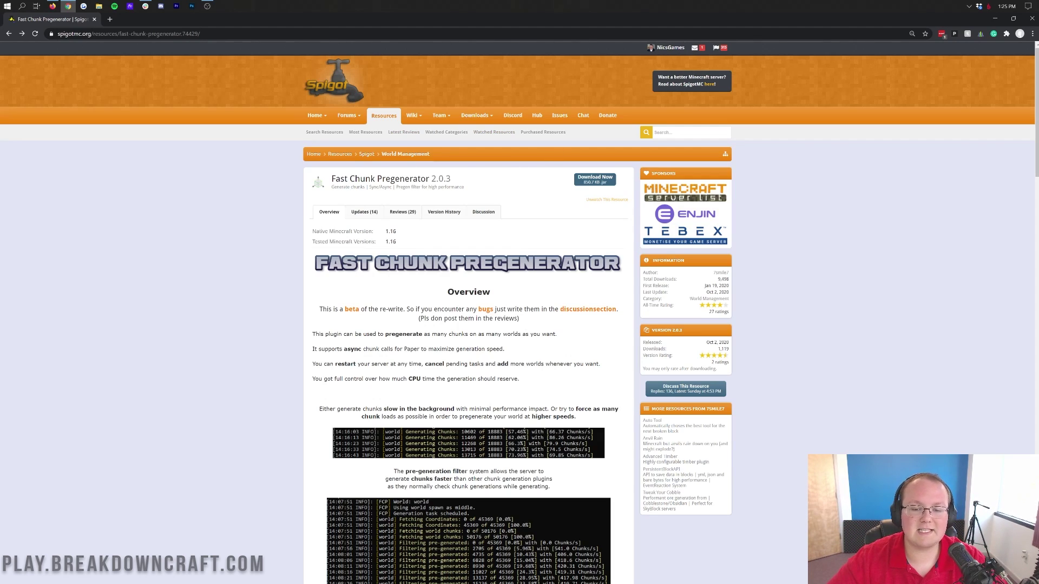
drag(334, 179, 429, 171)
click(428, 171)
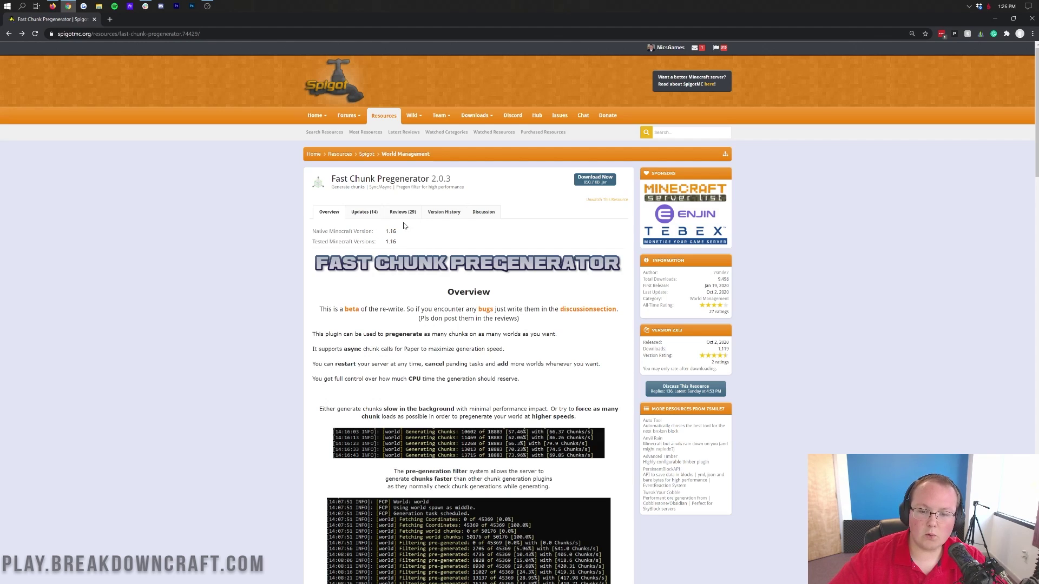
click(443, 212)
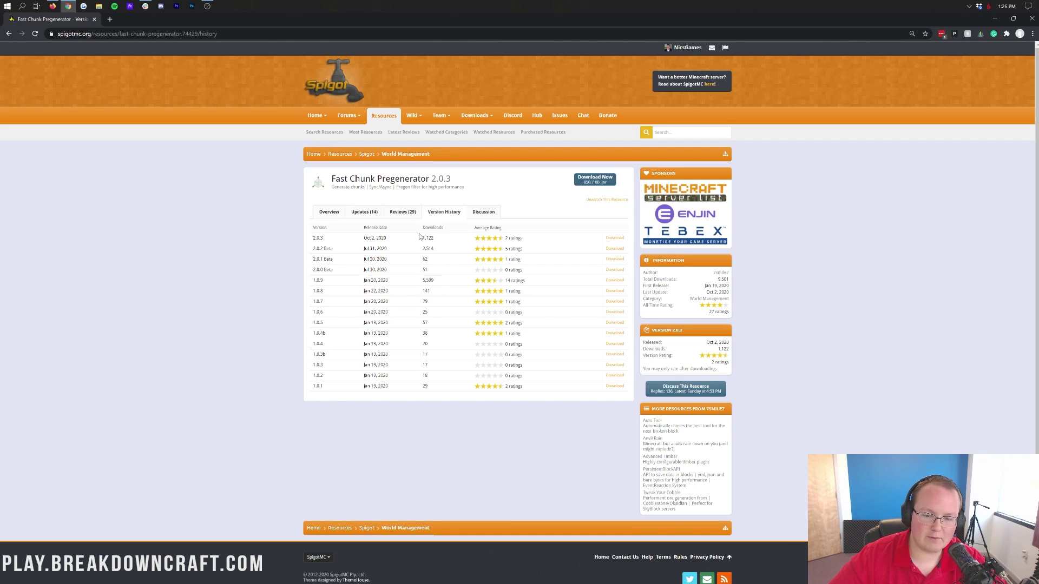
click(328, 211)
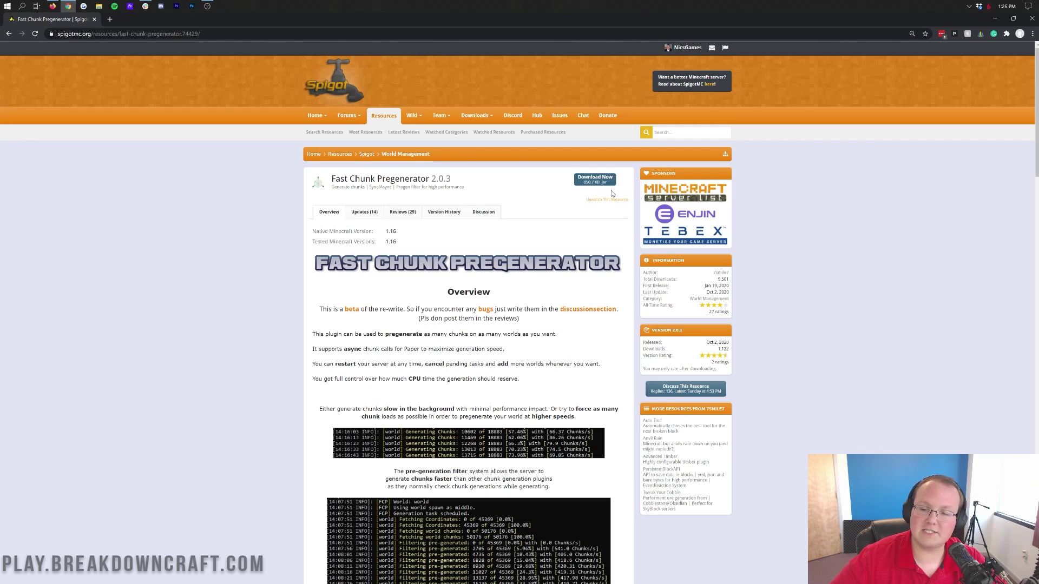
- Download the Fast Chunk Pregenerator 2.0.3 jar, keep the file, and refresh the desktop where it is saved
click(593, 180)
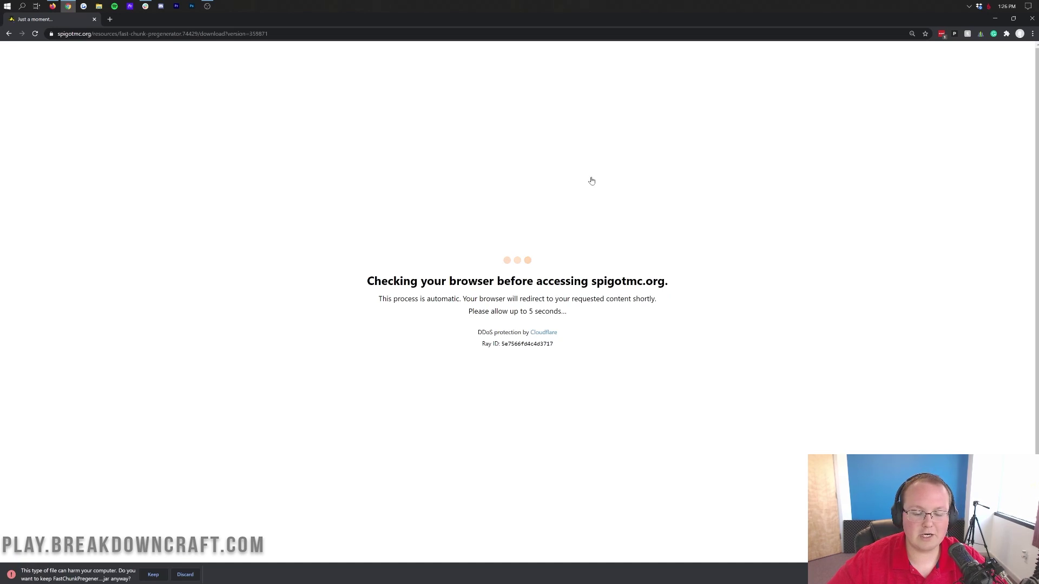
click(153, 574)
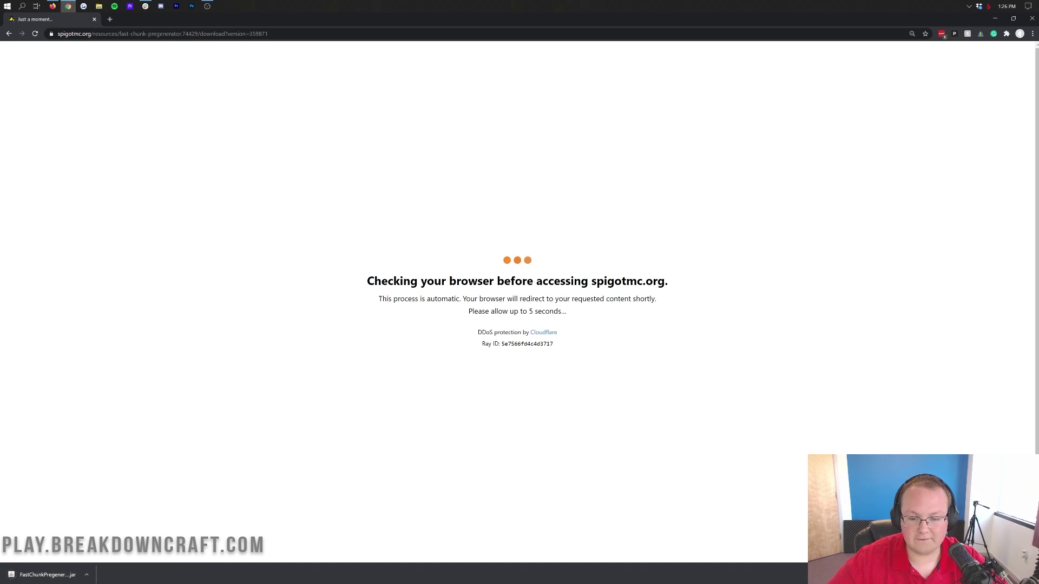
click(994, 18)
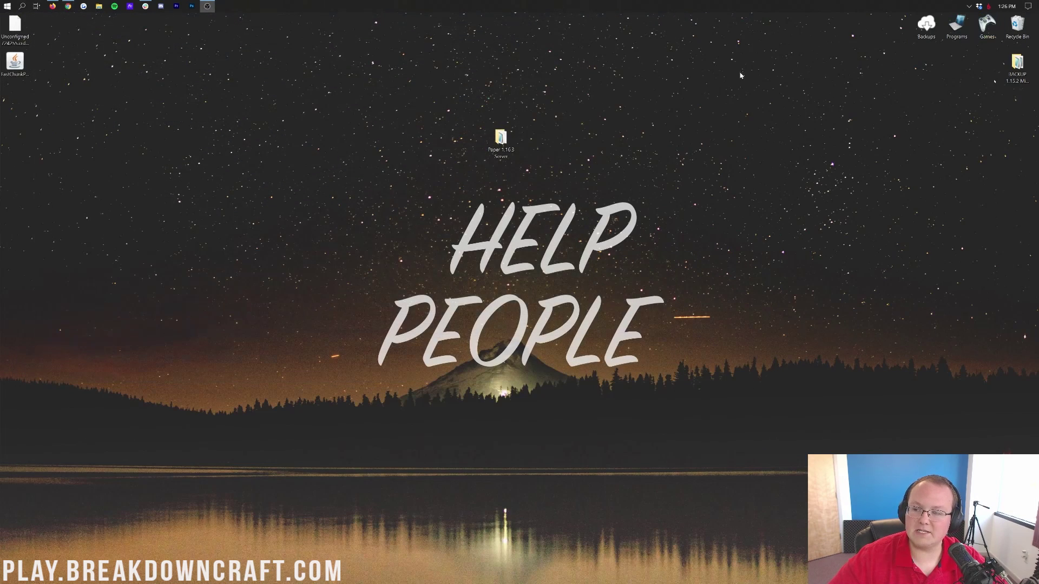
right_click(96, 69)
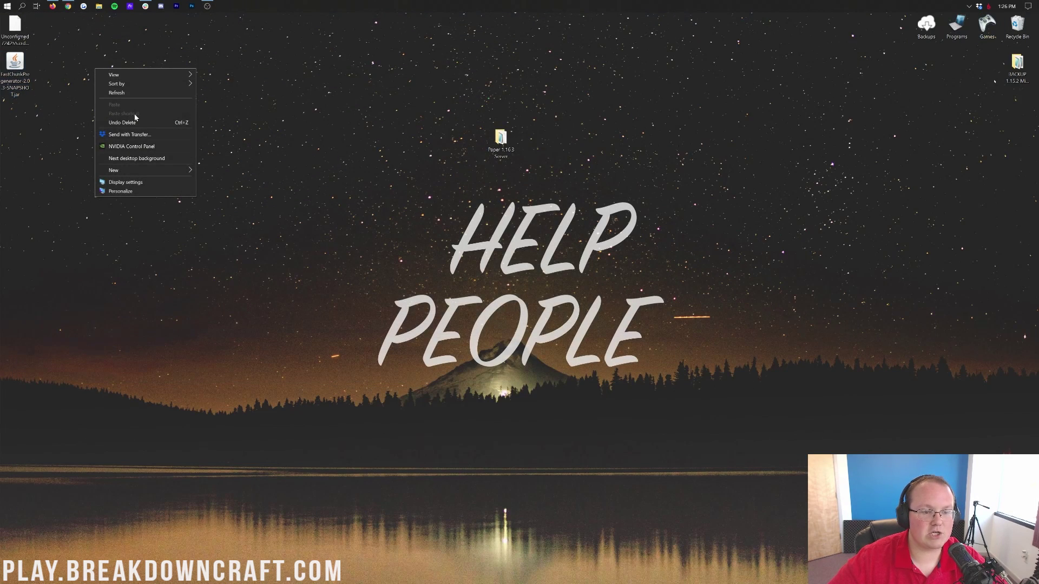
click(143, 96)
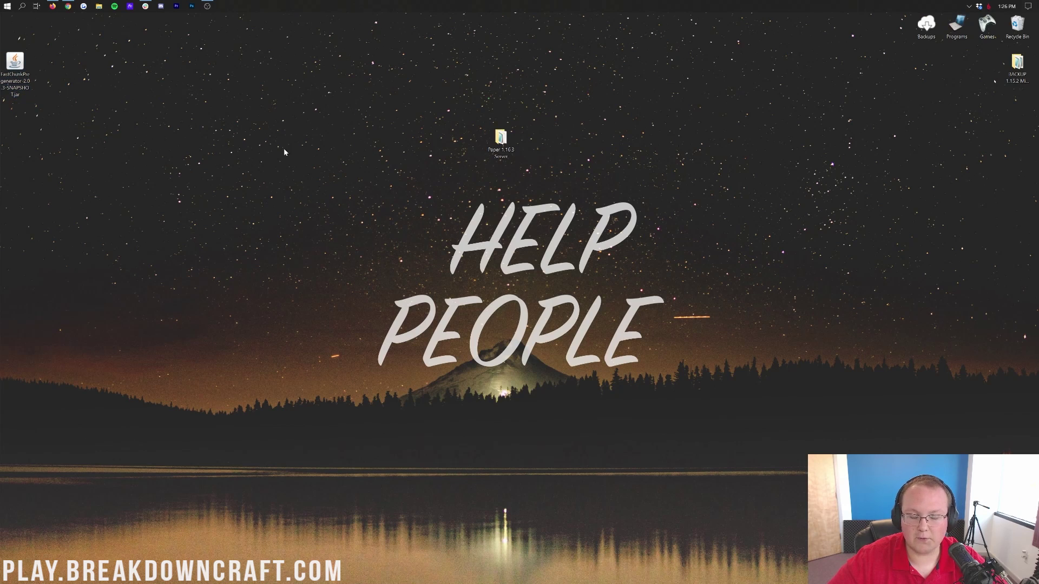
- Look up the Downloads folder and place the plugin jar on the desktop near the Paper 1.16.3 server folder
click(7, 6)
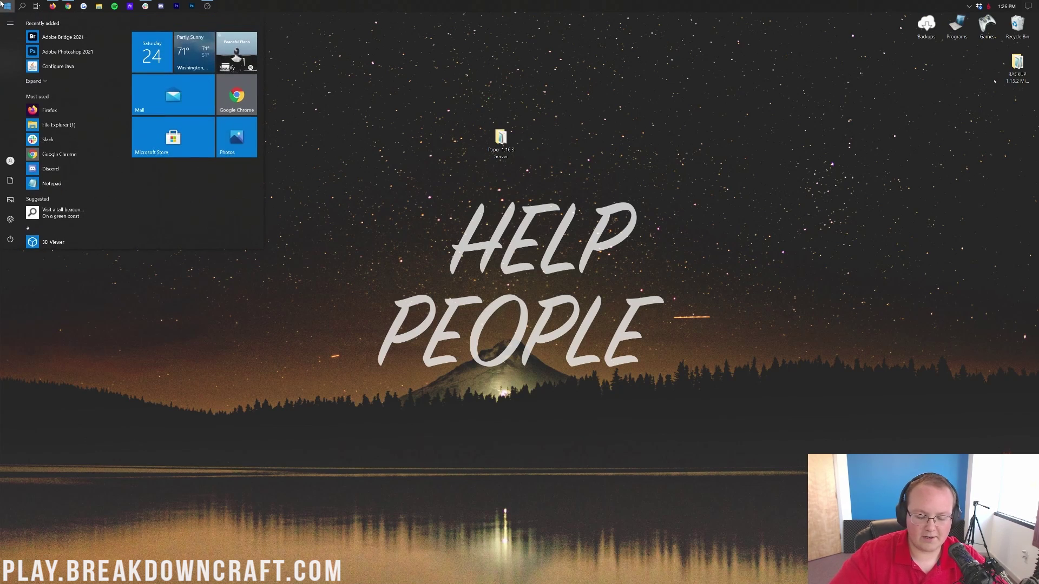
text(downlo)
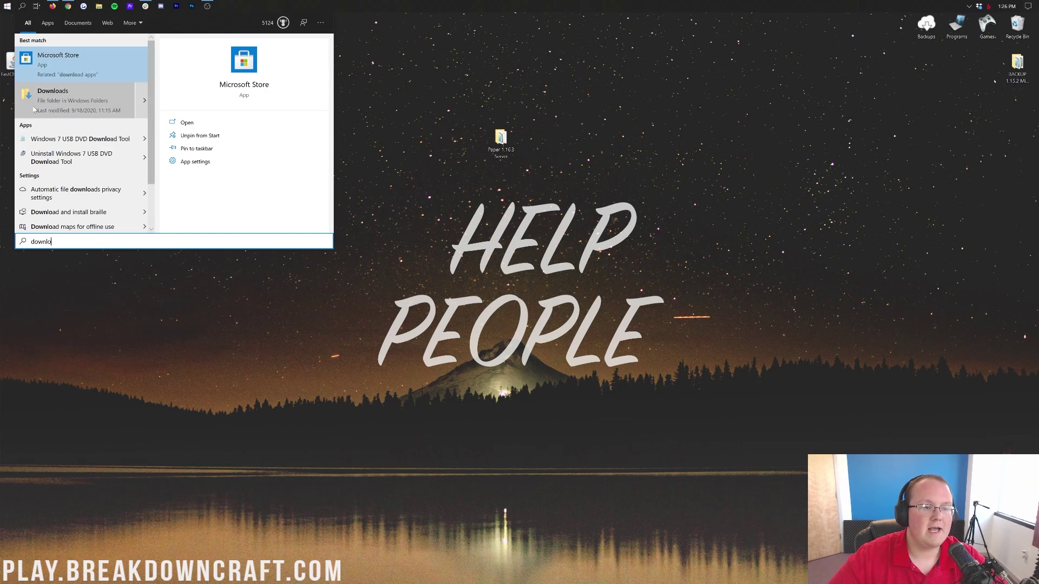
click(33, 108)
drag(15, 62, 473, 71)
click(727, 112)
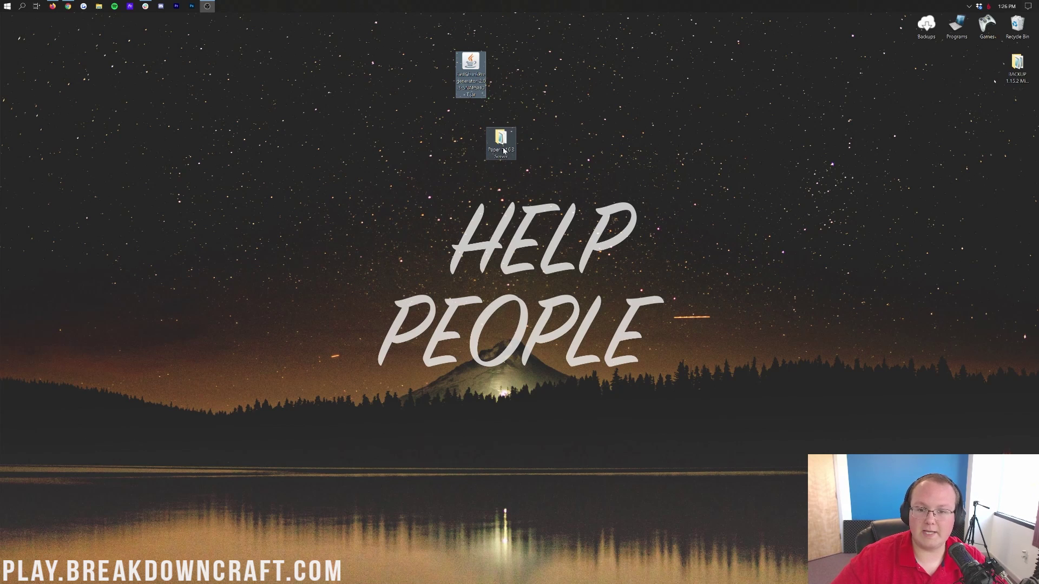
- Move the FastChunkPregenerator jar from the desktop into the Paper 1.16.3 server's plugins folder
double_click(502, 147)
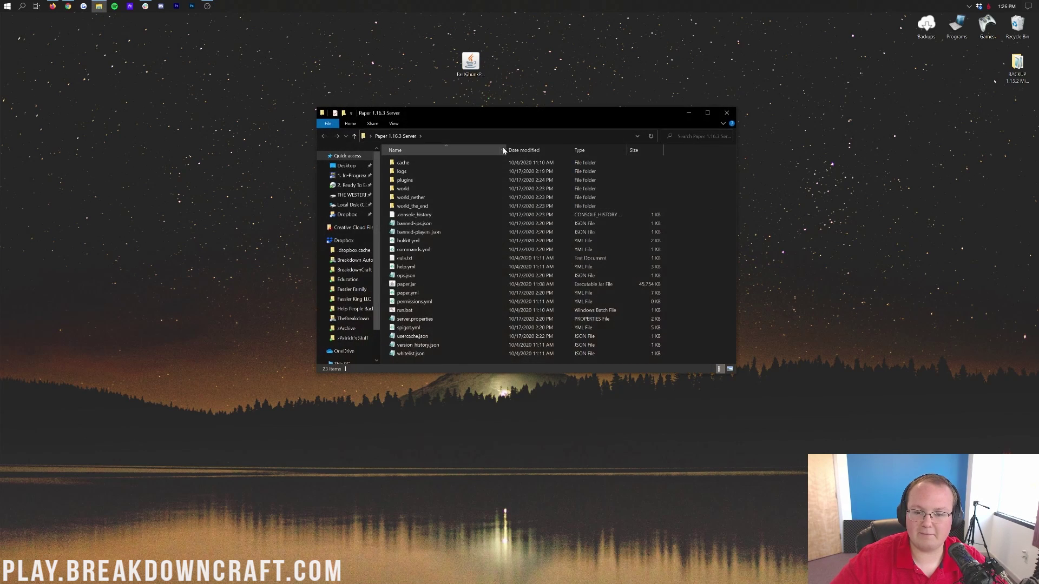
double_click(427, 180)
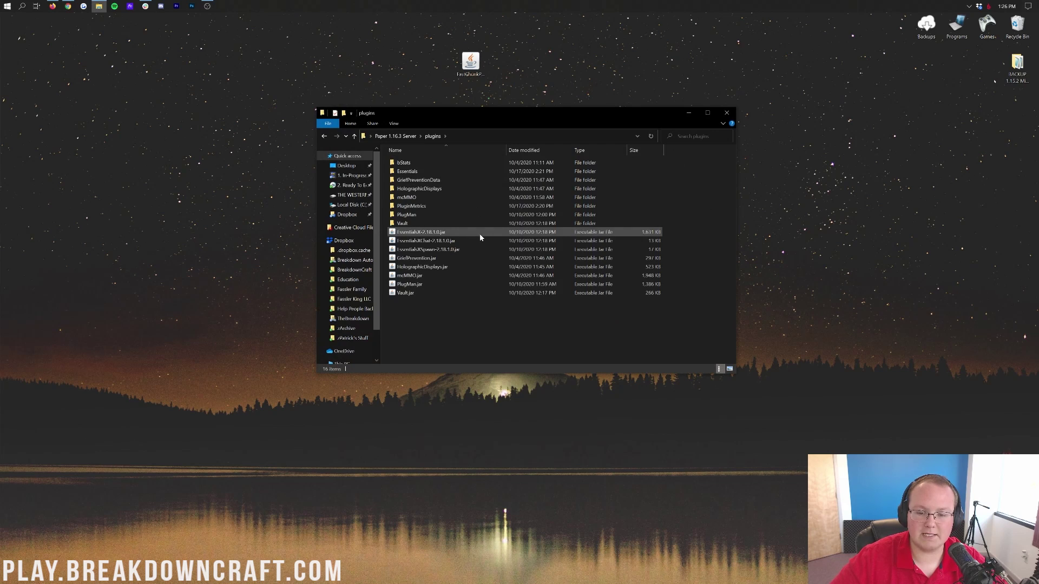
drag(470, 63, 486, 275)
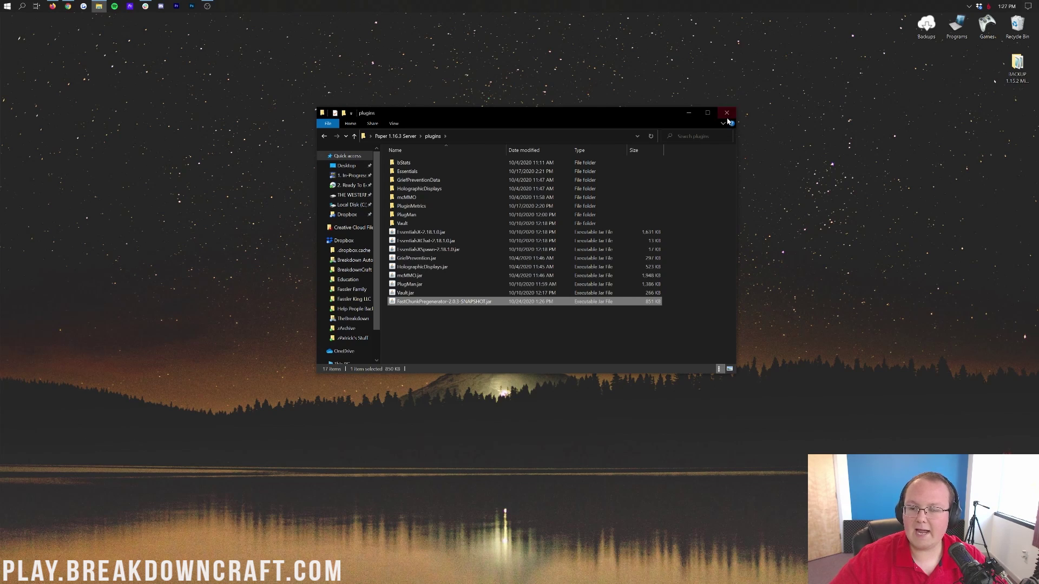
- Start the Paper server with run.bat from the main server folder and place its console beside the folder window
key(alt+Up)
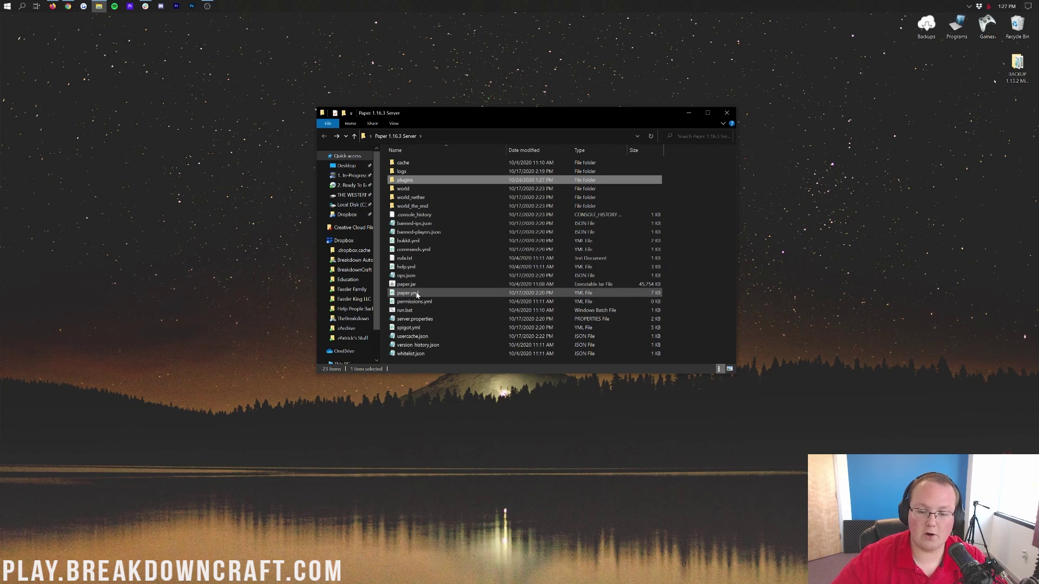
double_click(414, 309)
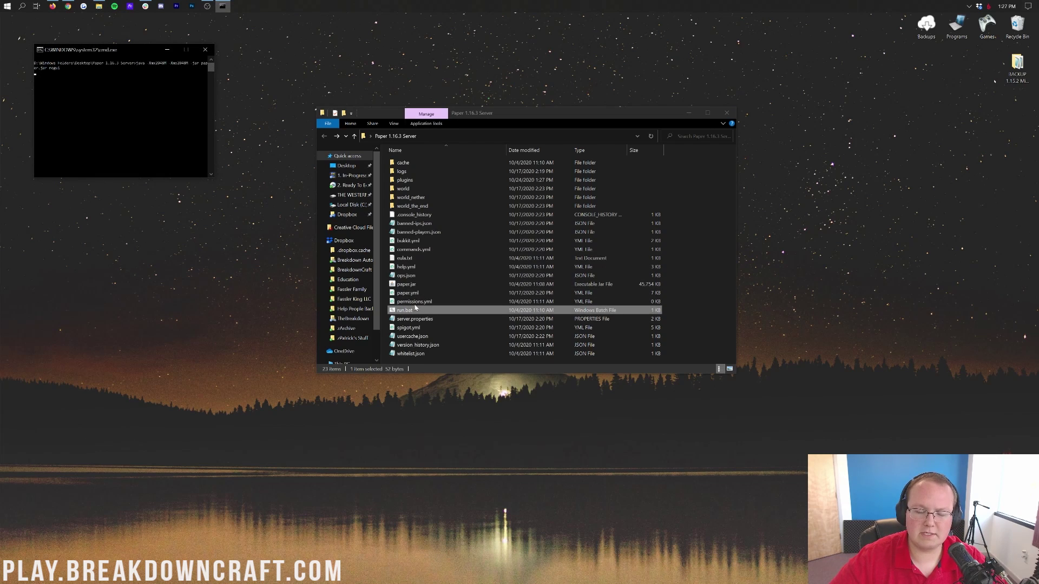
drag(115, 50, 216, 118)
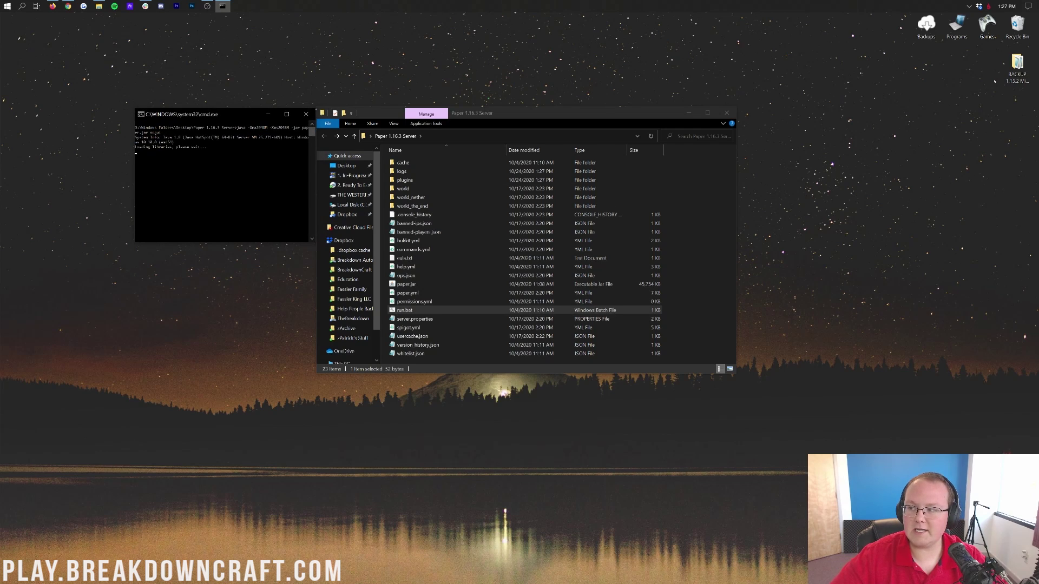
click(53, 7)
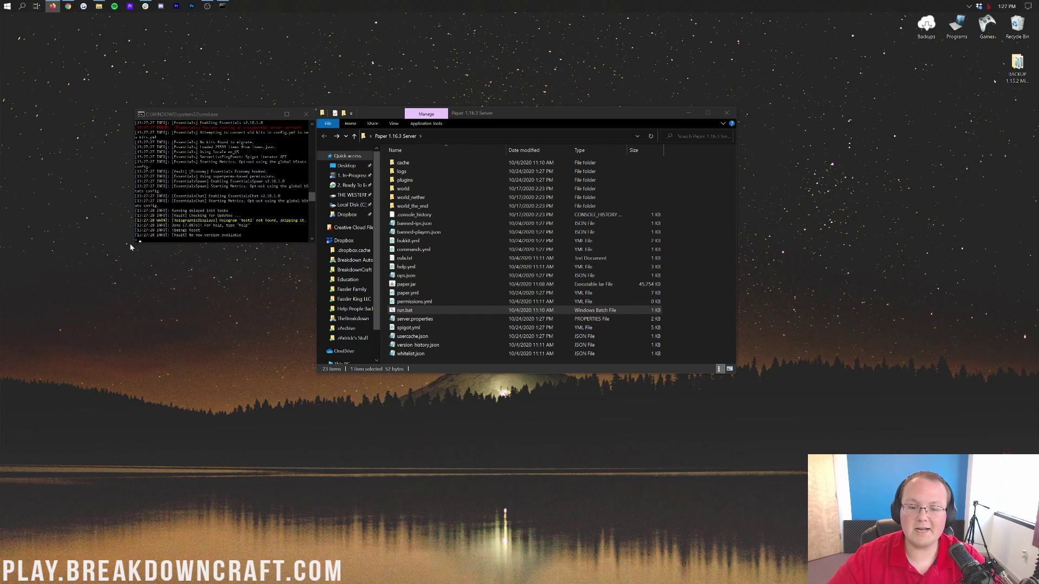
- Open configuration.yml from the FastChunkPregenerator plugin folder, review its chunk generation settings, and put the editor away
double_click(403, 181)
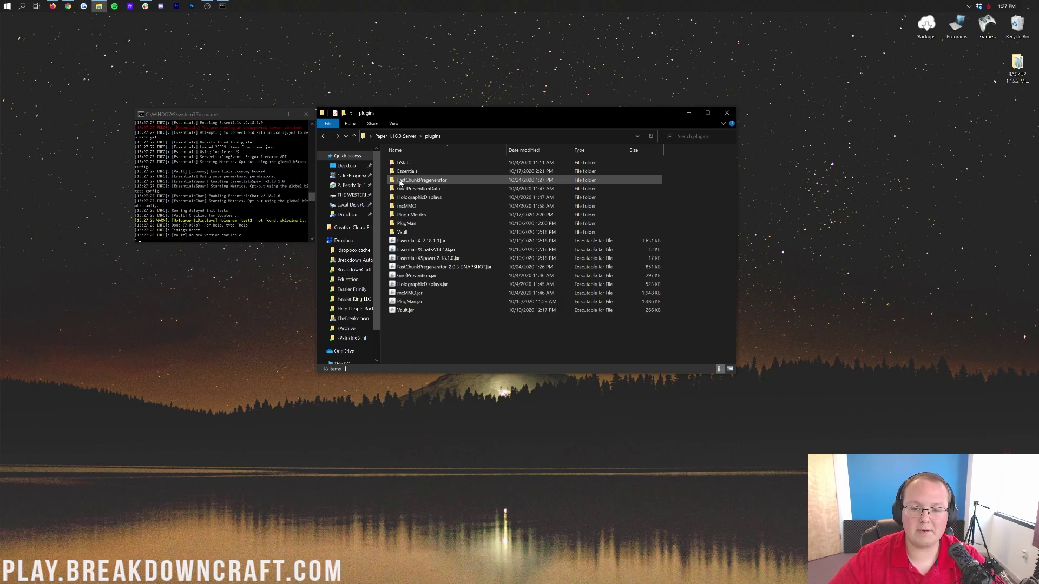
double_click(400, 182)
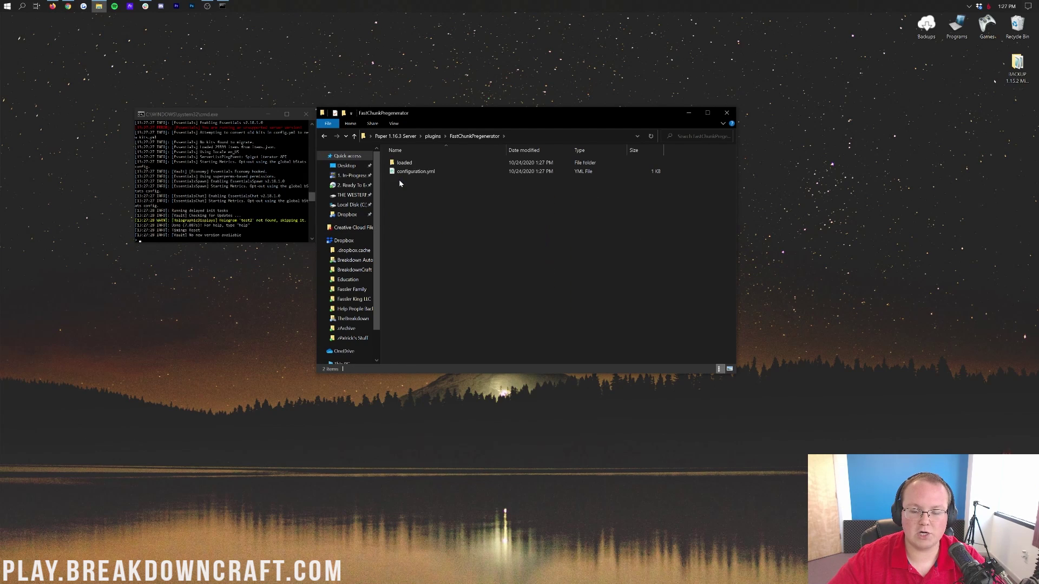
click(441, 173)
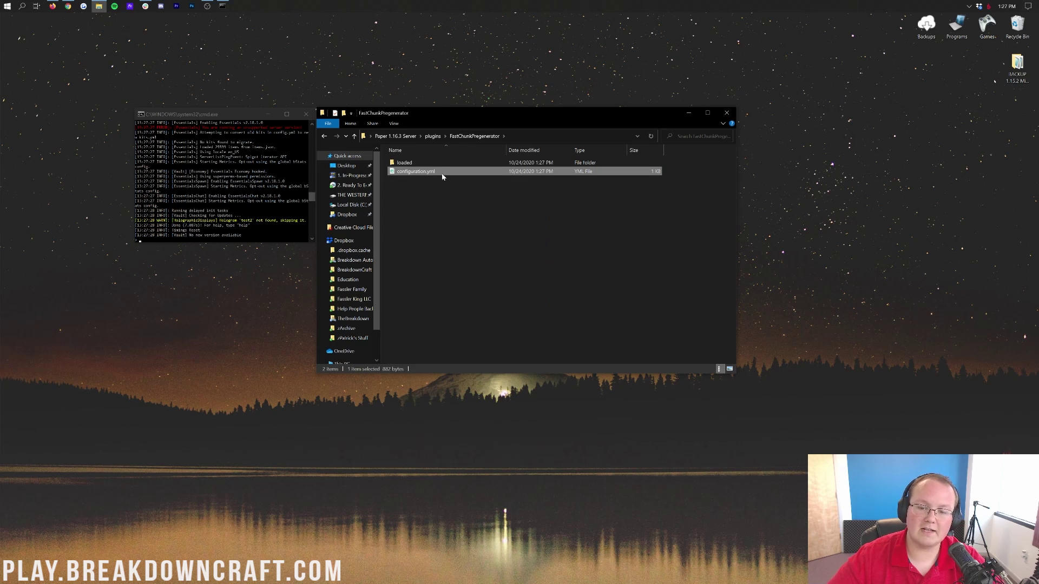
double_click(407, 176)
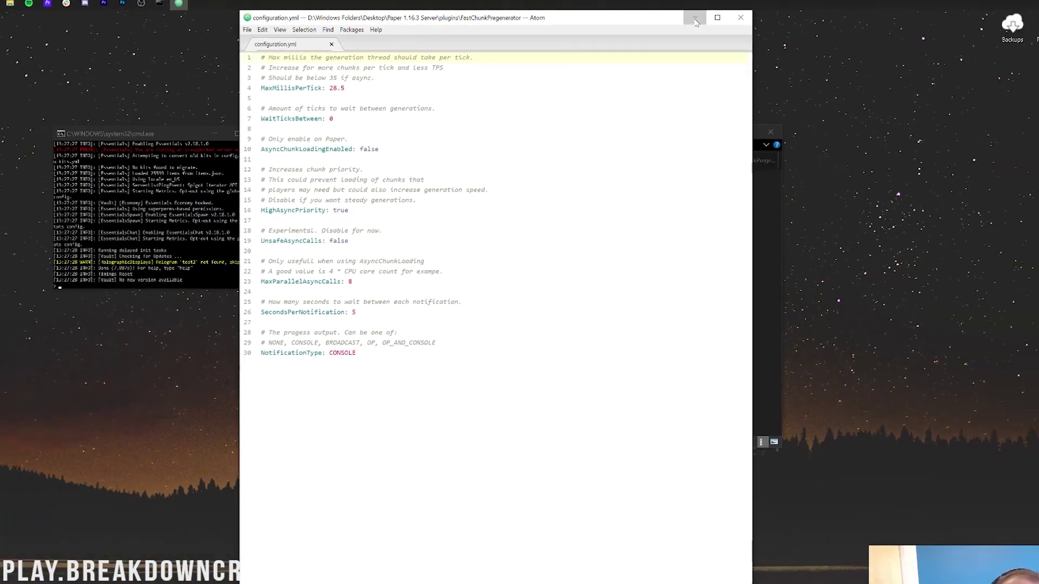
click(801, 14)
click(487, 194)
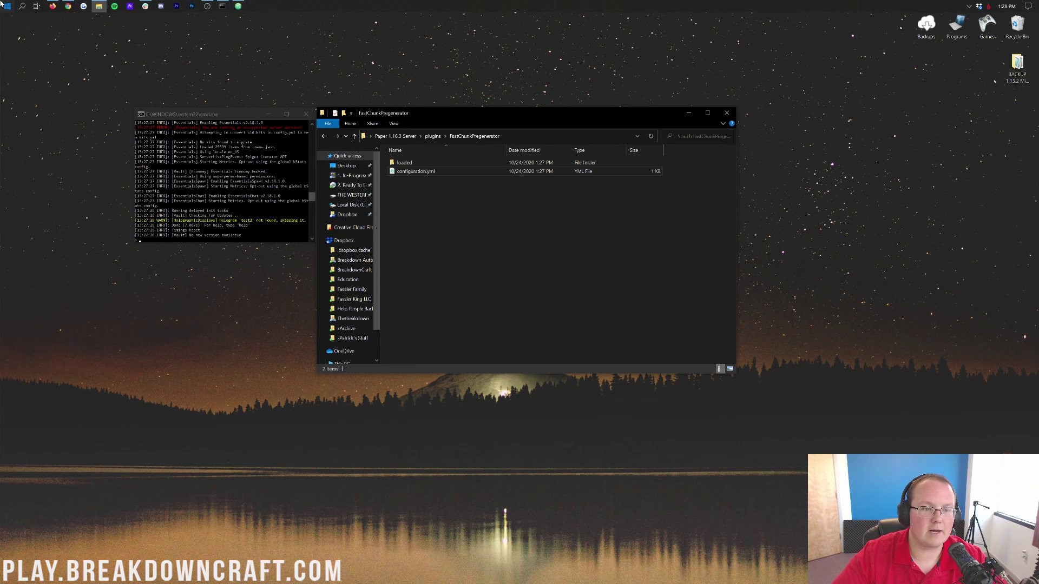
- Launch Minecraft 1.16.3 and join the Paper server through a direct multiplayer connection to 192.168.1.1
click(2, 5)
text(minecraft)
key(Return)
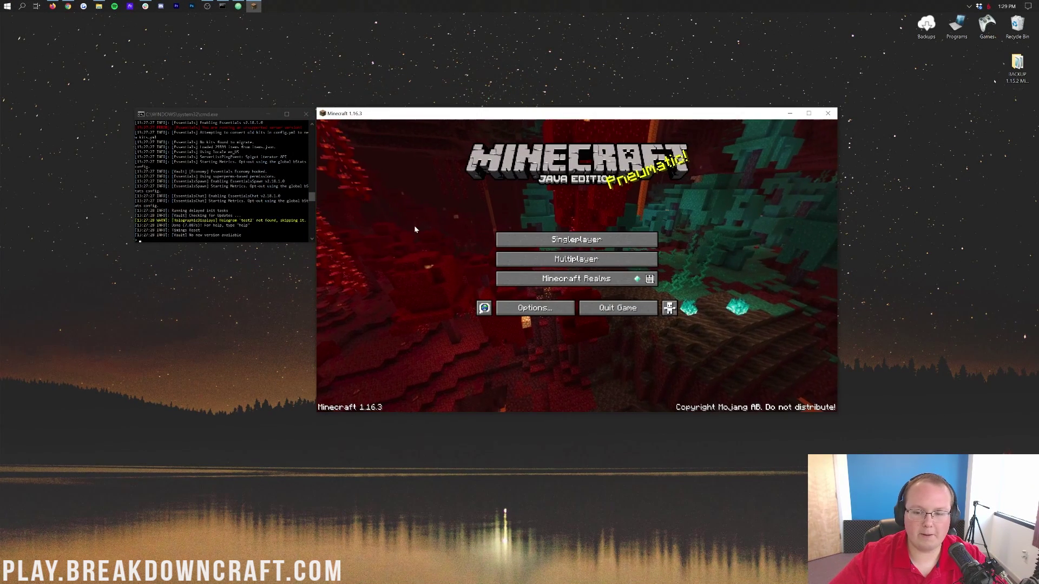
click(576, 259)
click(577, 379)
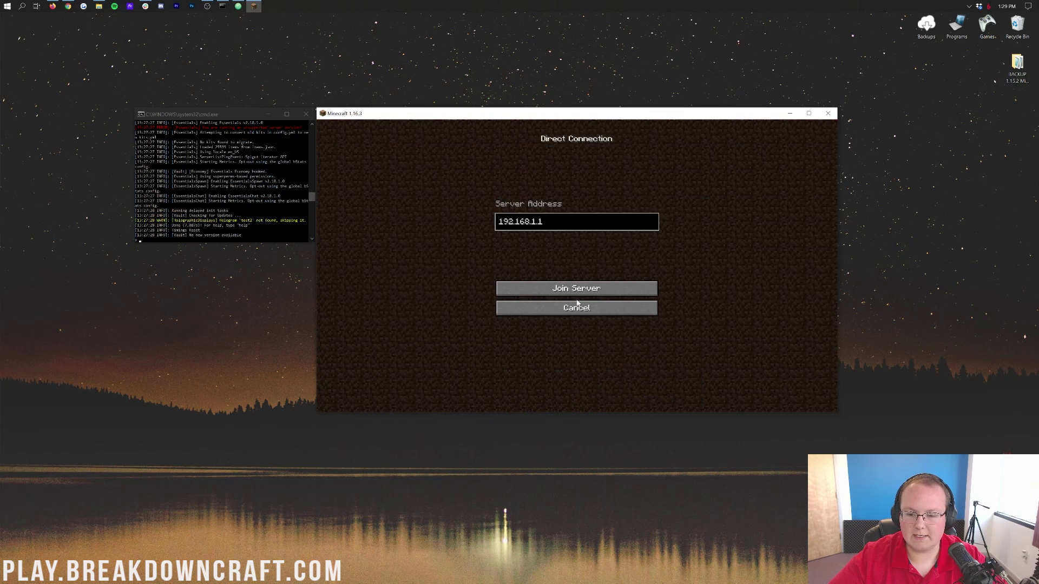
click(576, 294)
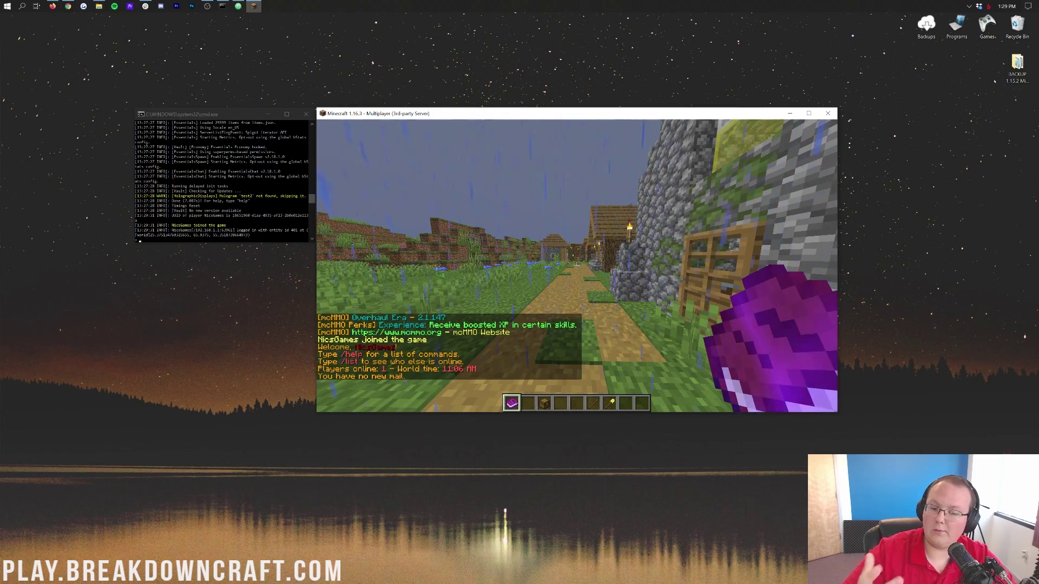
- Set the vanilla world border to 1000 blocks with the /worldborder set command
text(/)
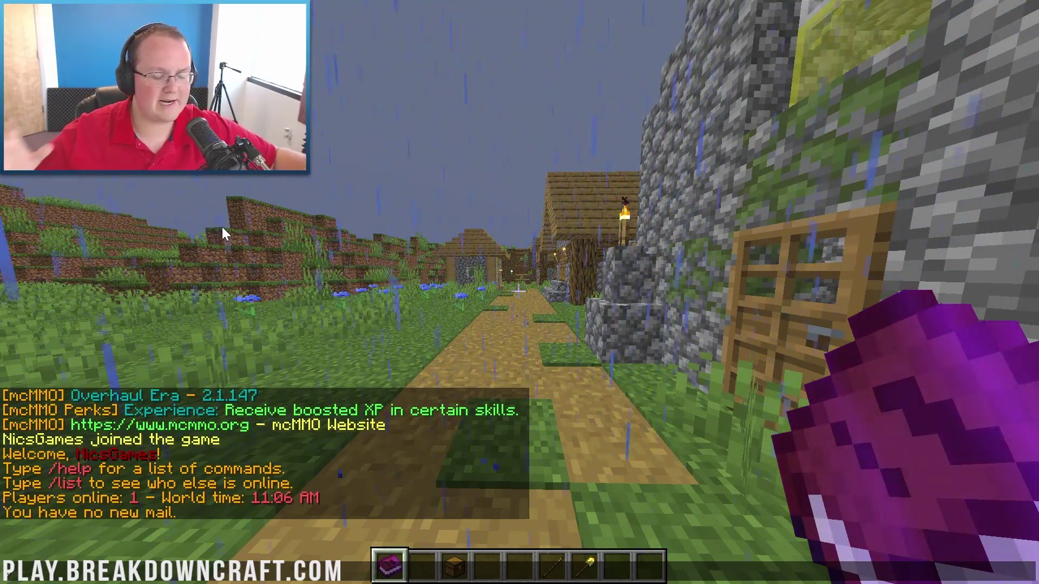
key(slash)
text(w)
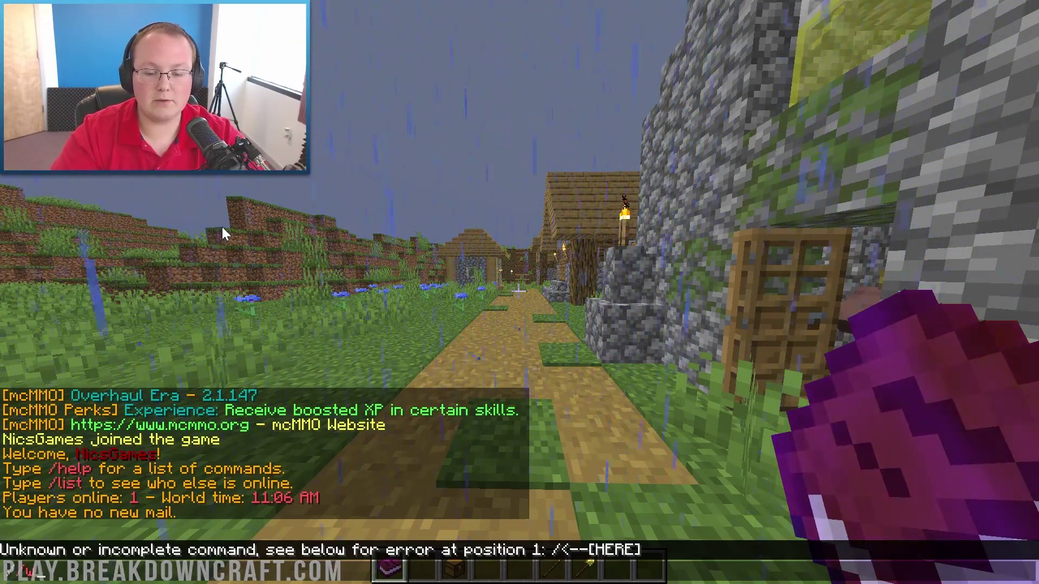
text(or)
key(Tab)
key(Tab)
key(Tab)
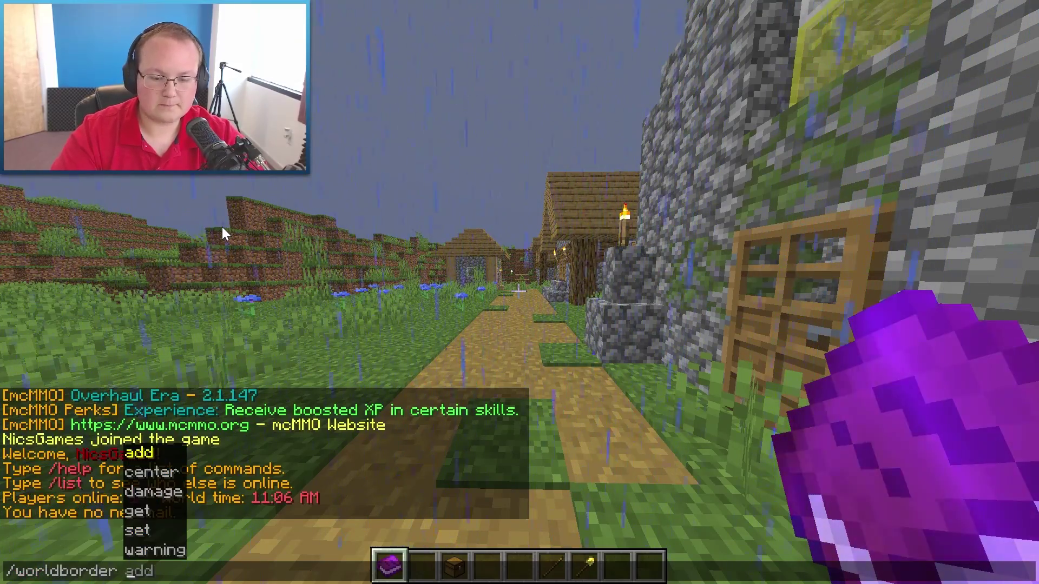
text(set)
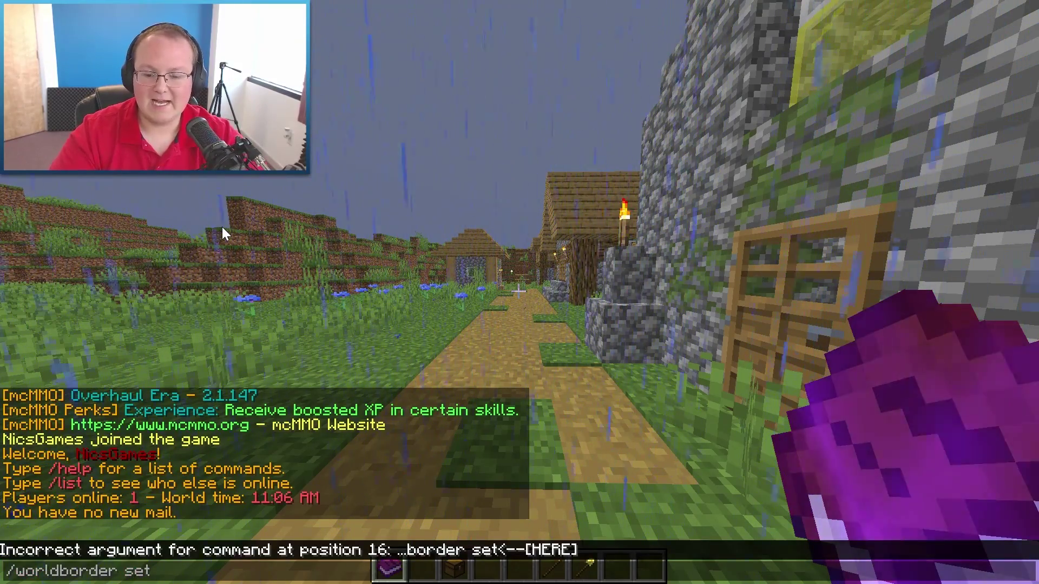
text( 1)
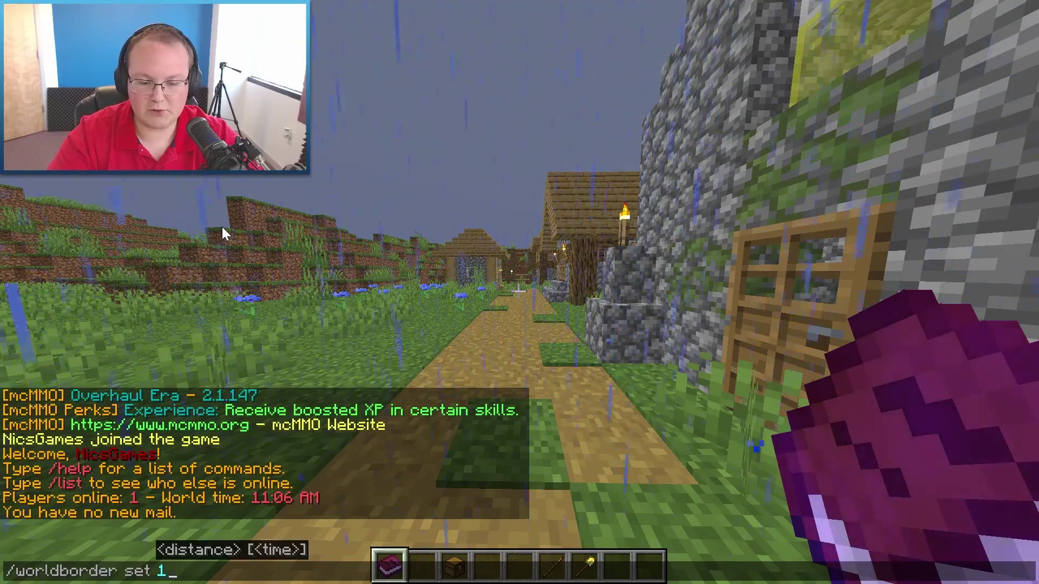
text(000)
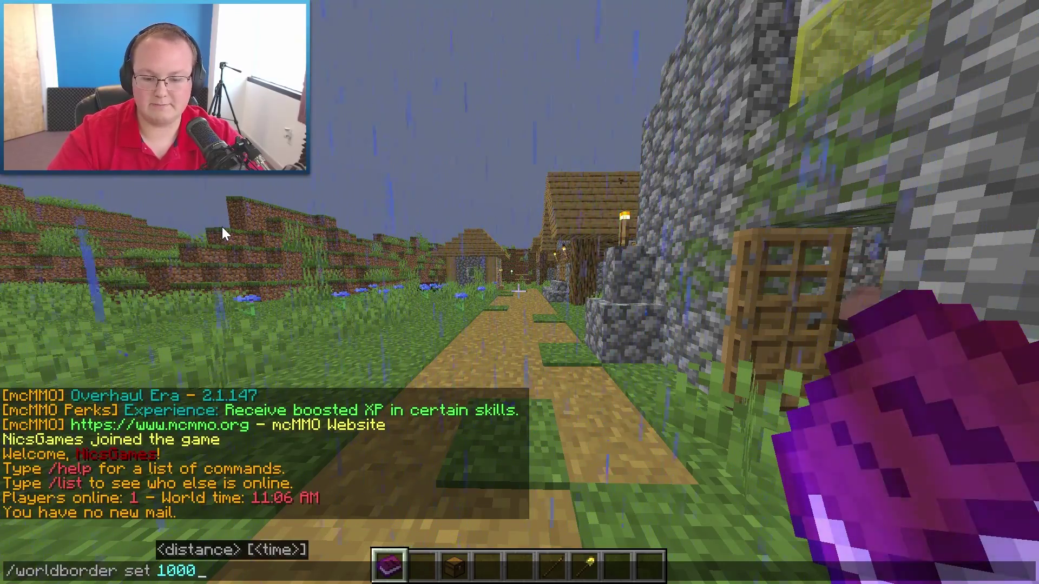
key(Return)
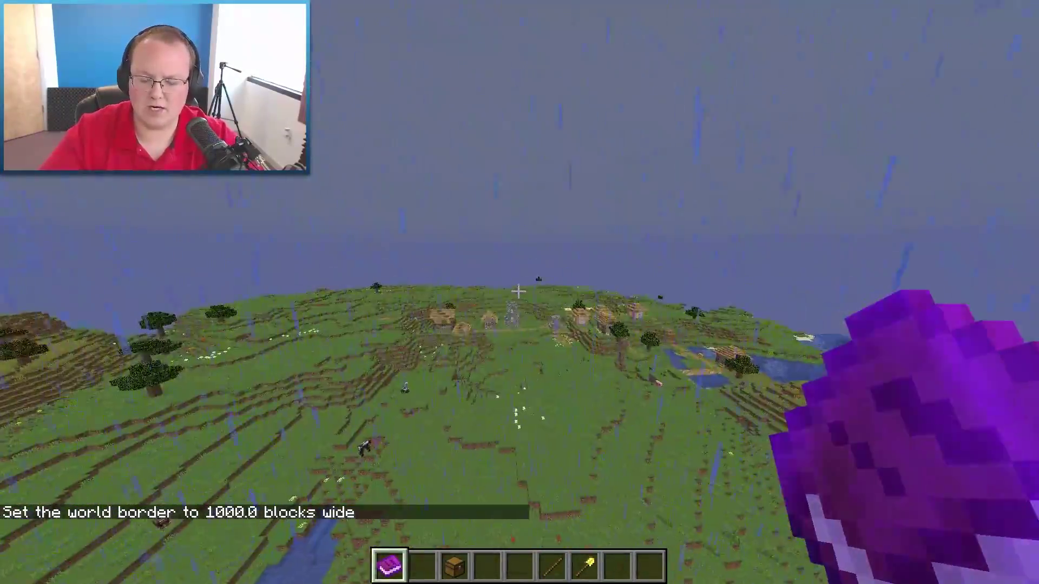
key(w)
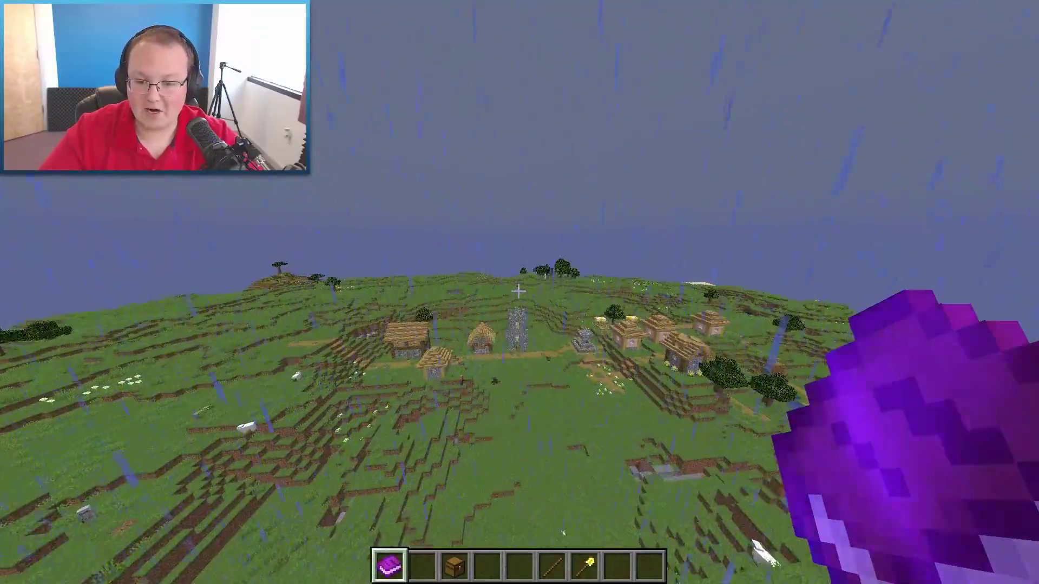
key(w)
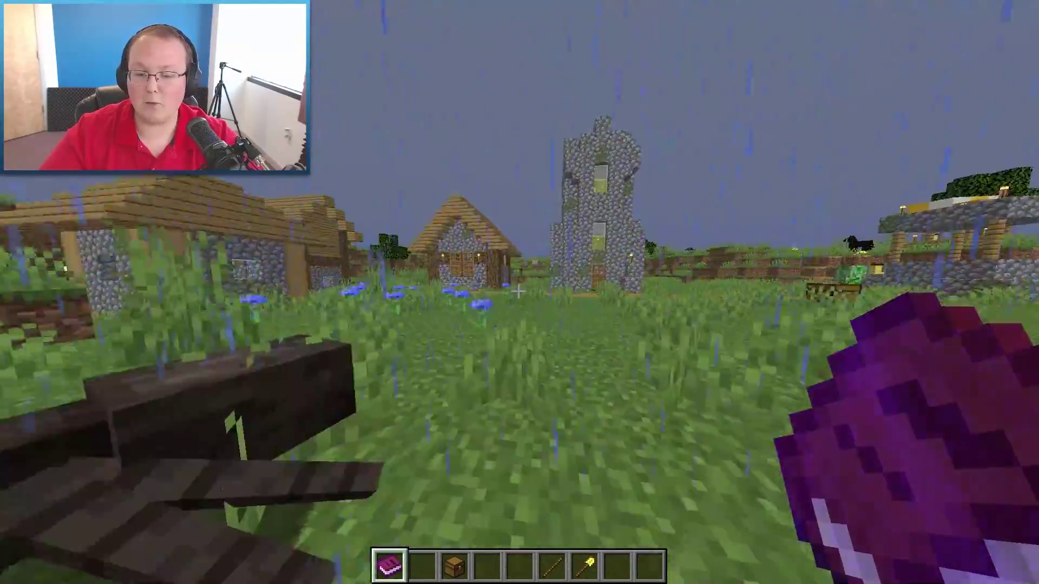
key(w)
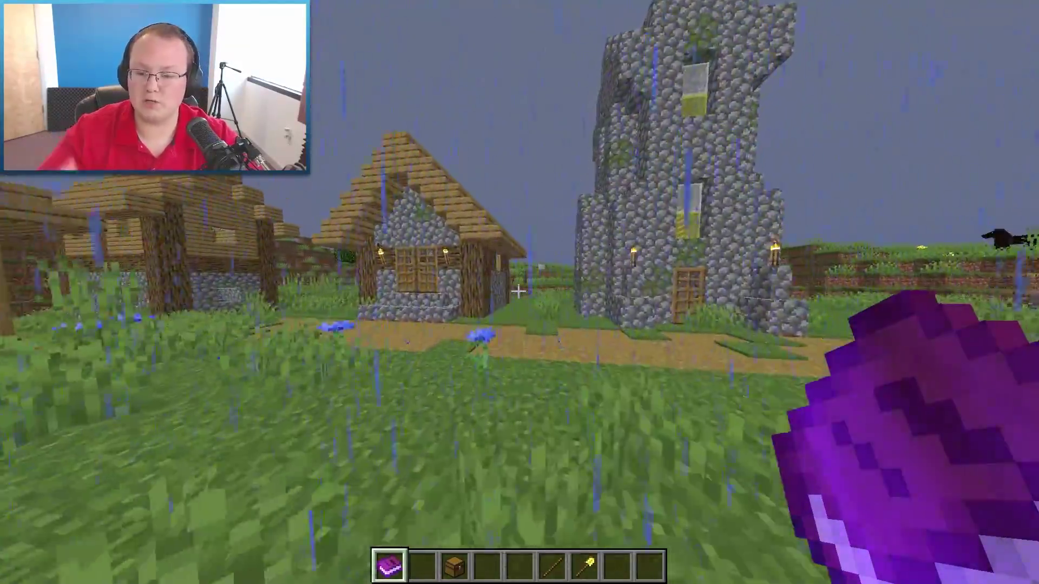
key(w)
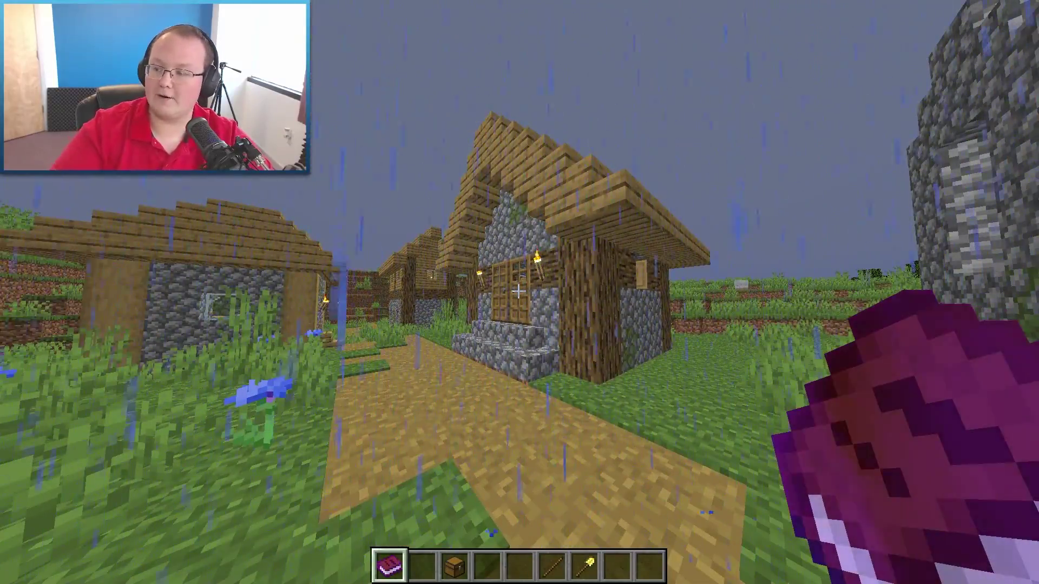
key(w)
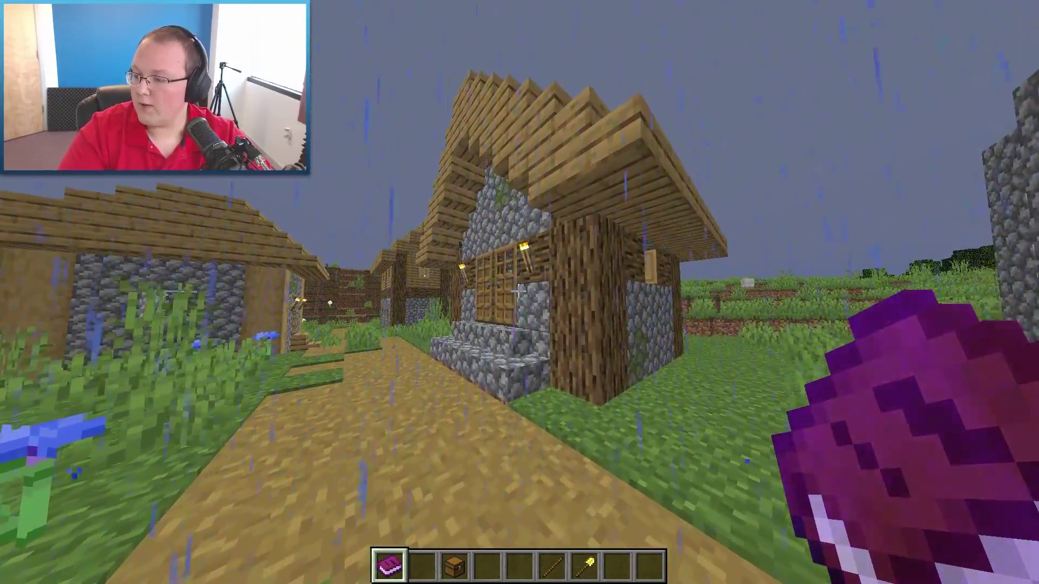
- Compose the chat command /fcp fillvanilla with a chunk buffer of 6, without submitting it
text(/fcp)
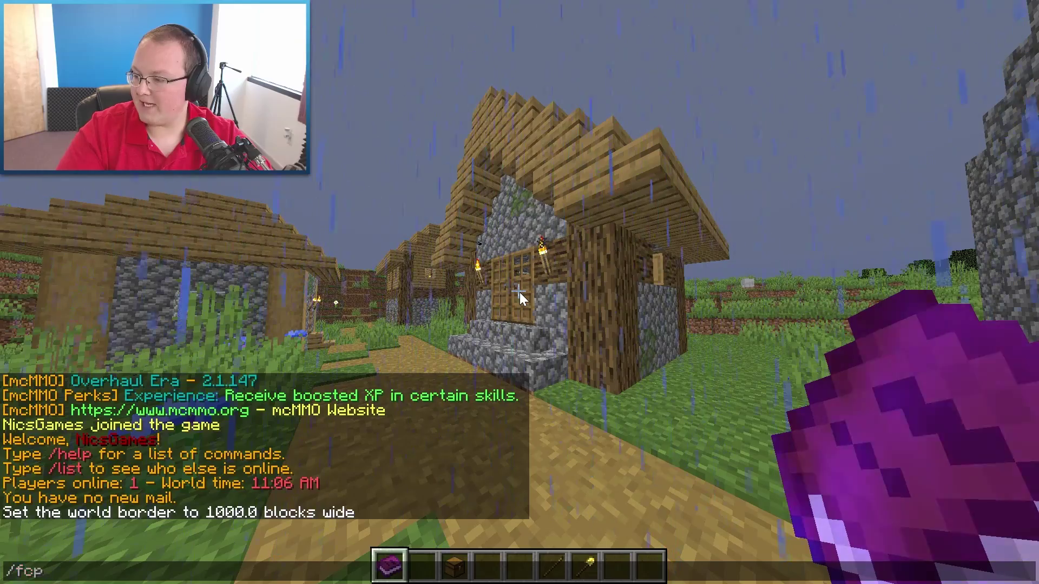
text( ful)
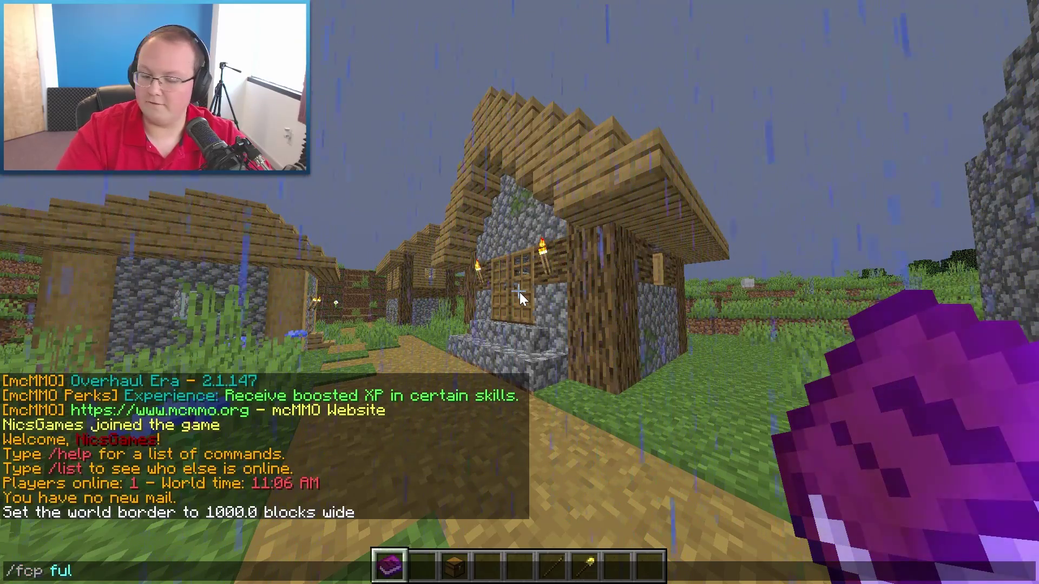
key(BackSpace)
key(BackSpace)
text(i)
key(Tab)
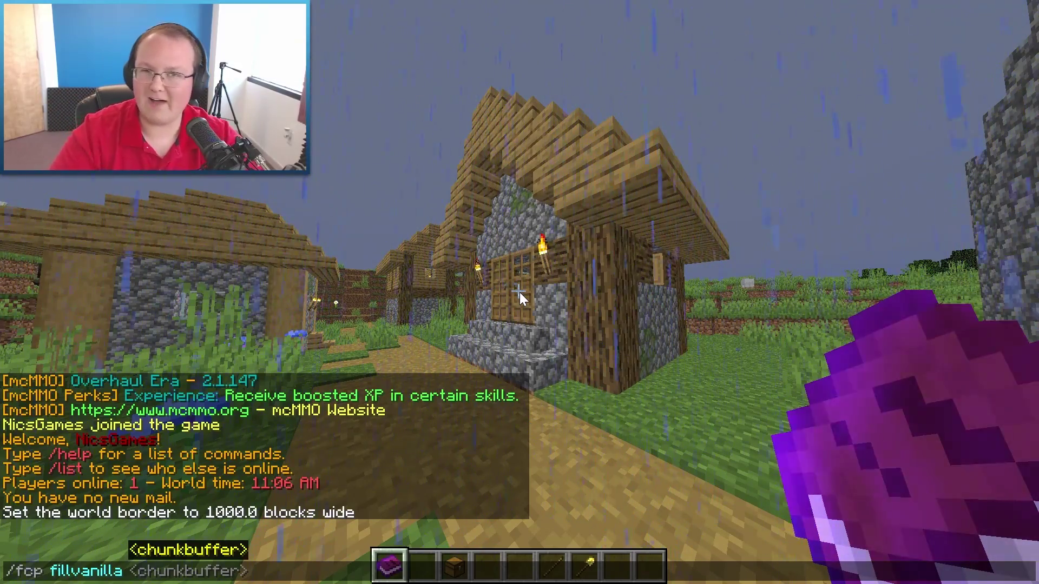
text(6)
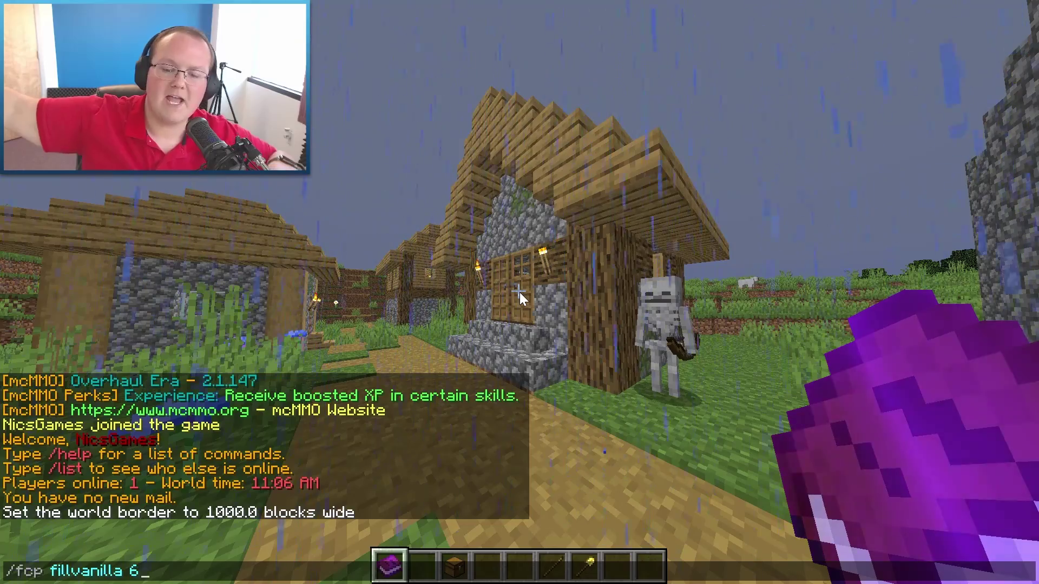
key(BackSpace)
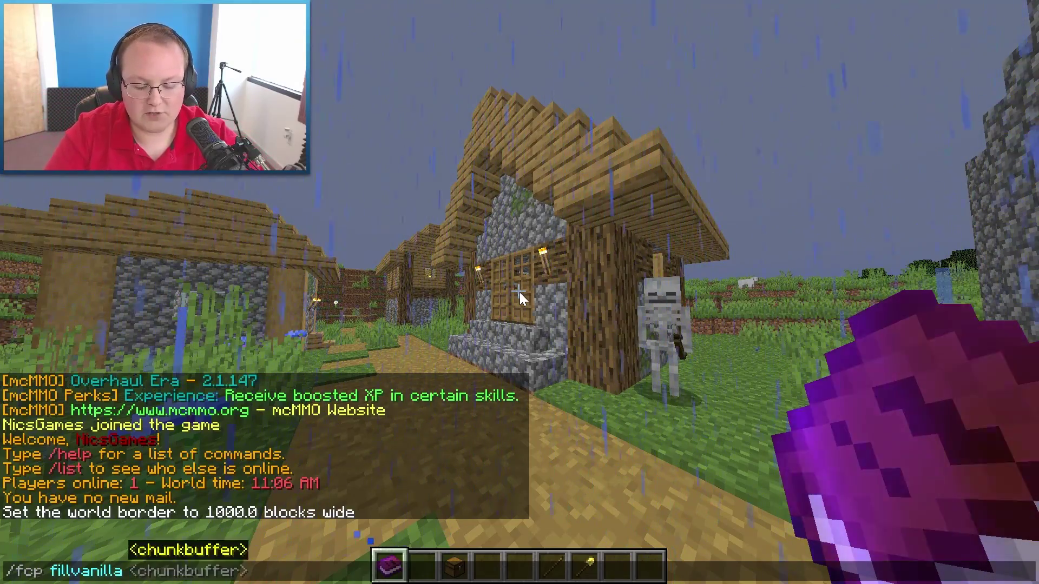
text(10)
key(BackSpace)
text(5)
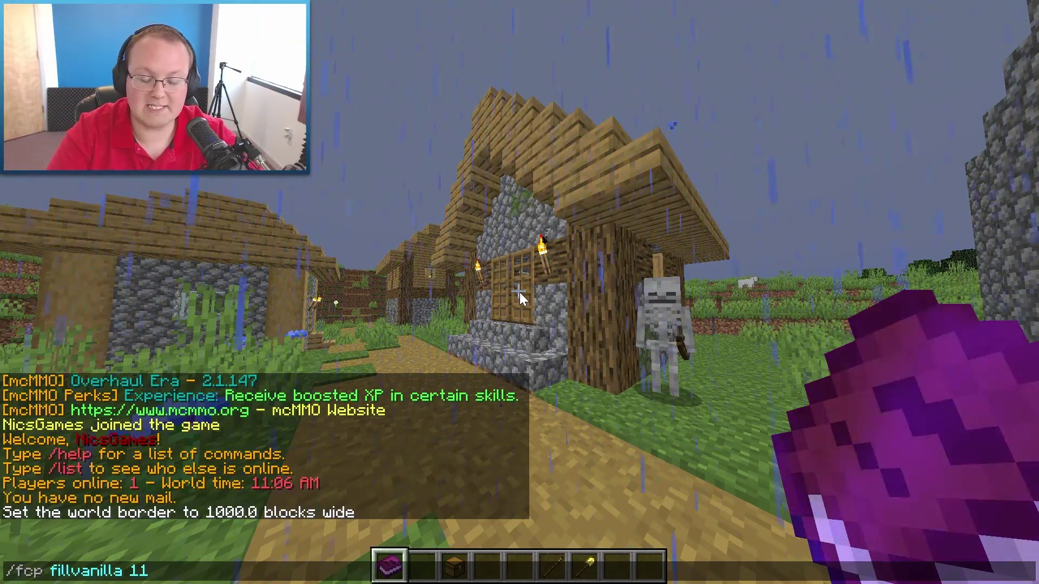
key(BackSpace)
key(BackSpace)
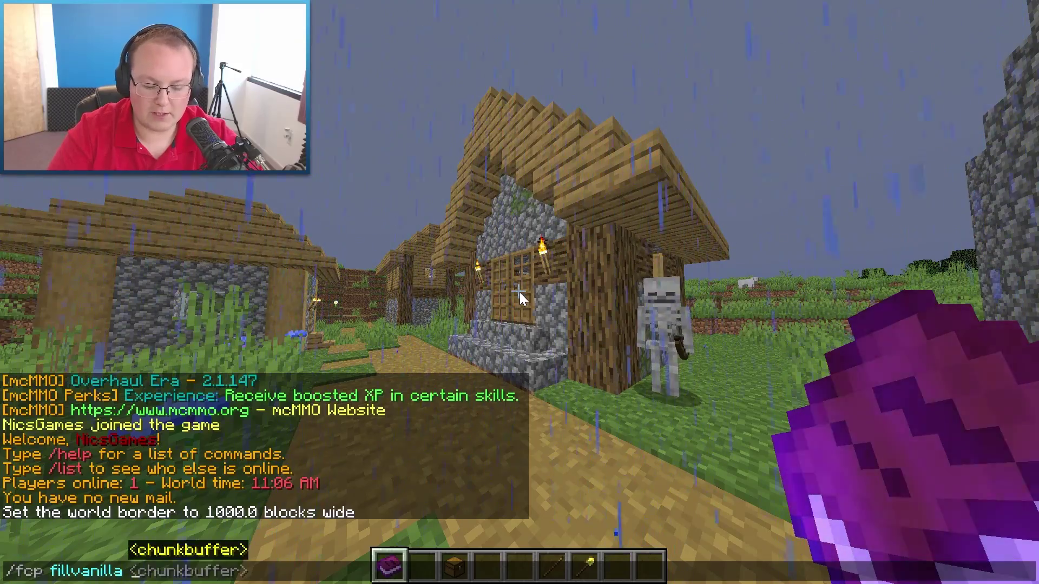
text(6)
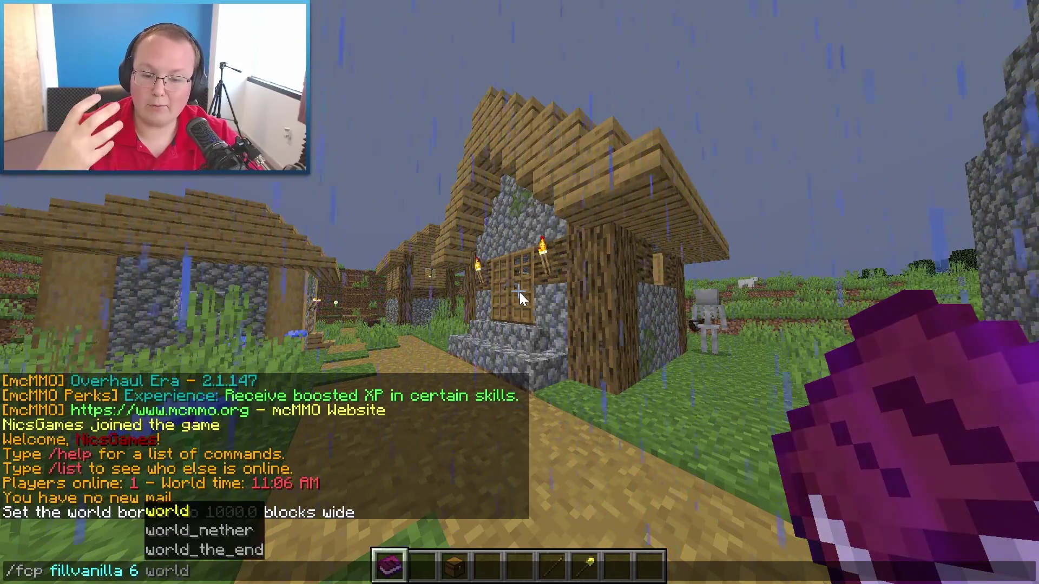
- Go through the available world names, choose world as the fill target, and run the pregeneration command
key(Tab)
key(Tab)
key(Tab)
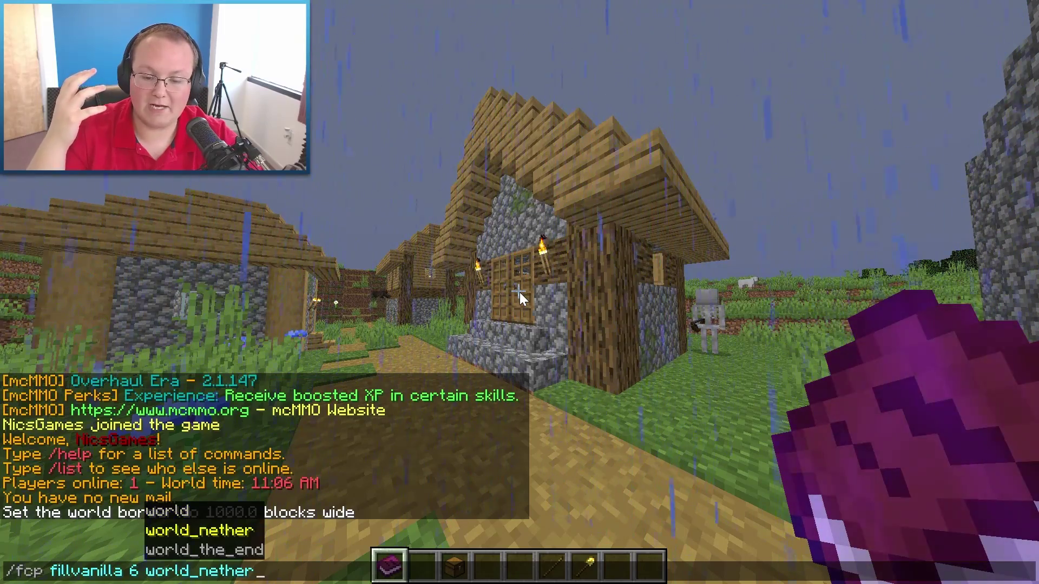
key(Tab)
key(Tab)
key(Tab)
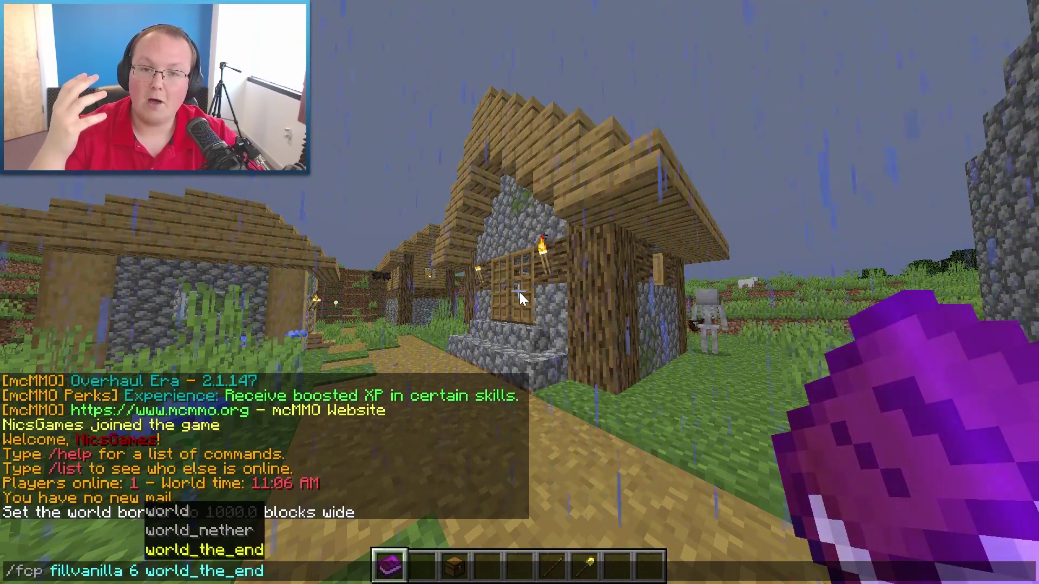
key(Tab)
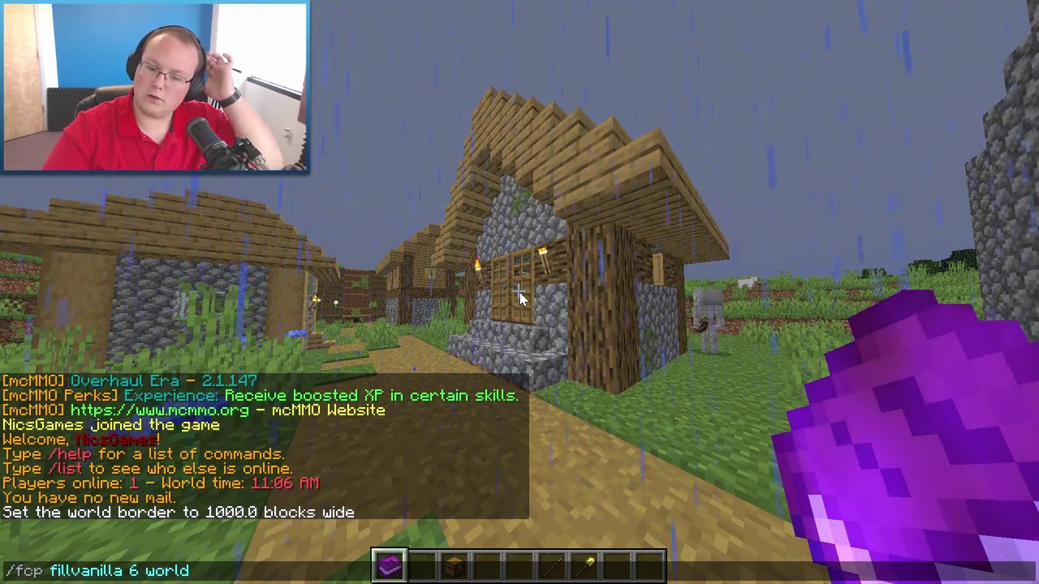
key(Return)
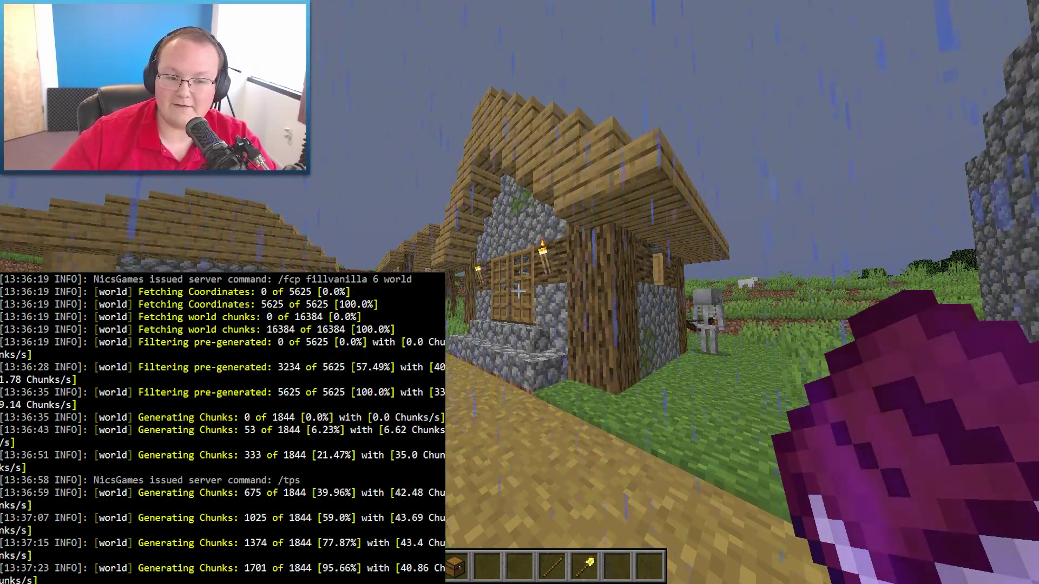
- Pause the running chunk generation task with the /fcp pause command
key(t)
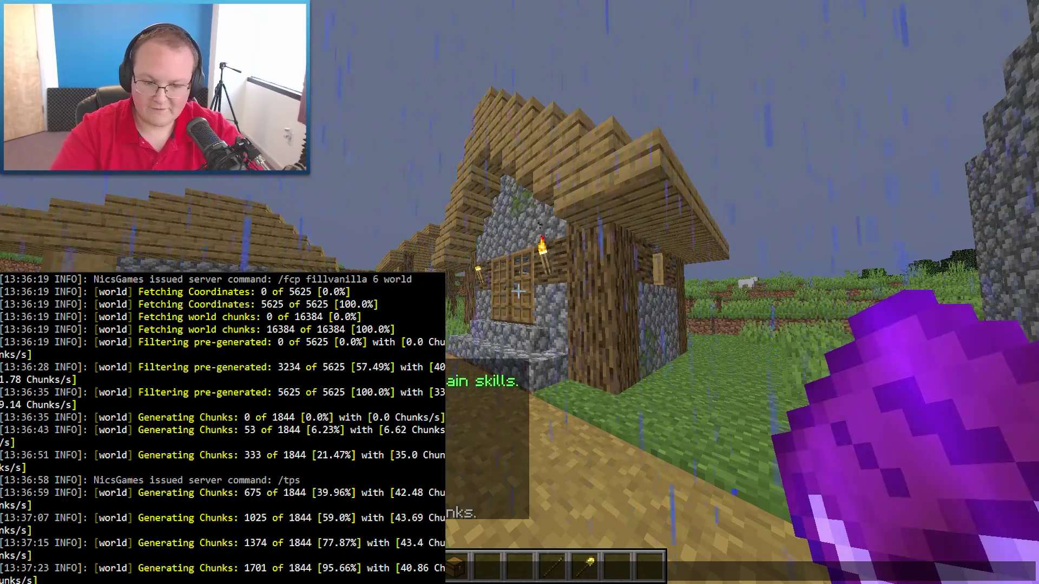
text(/)
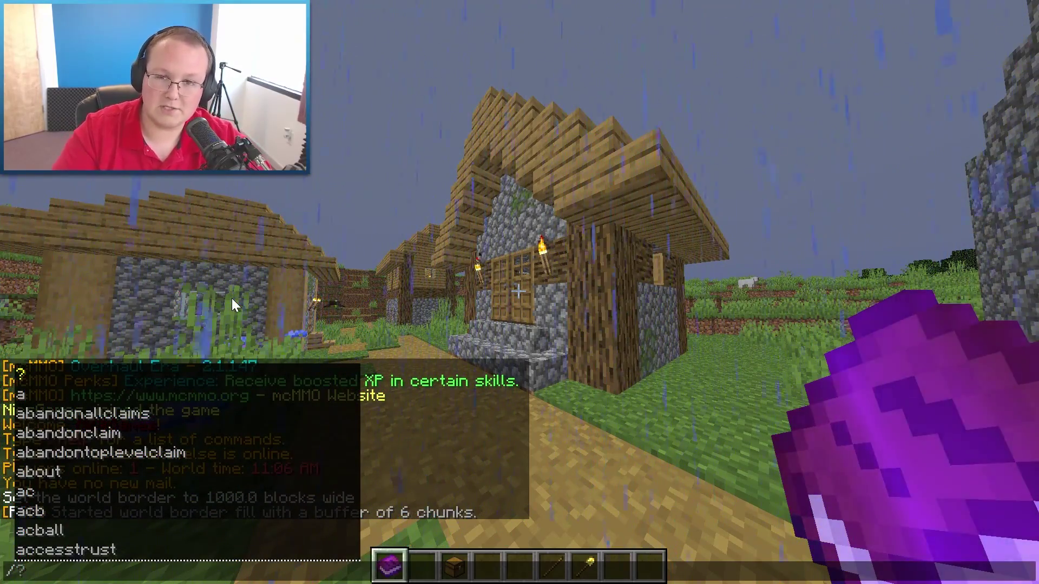
text(fcp)
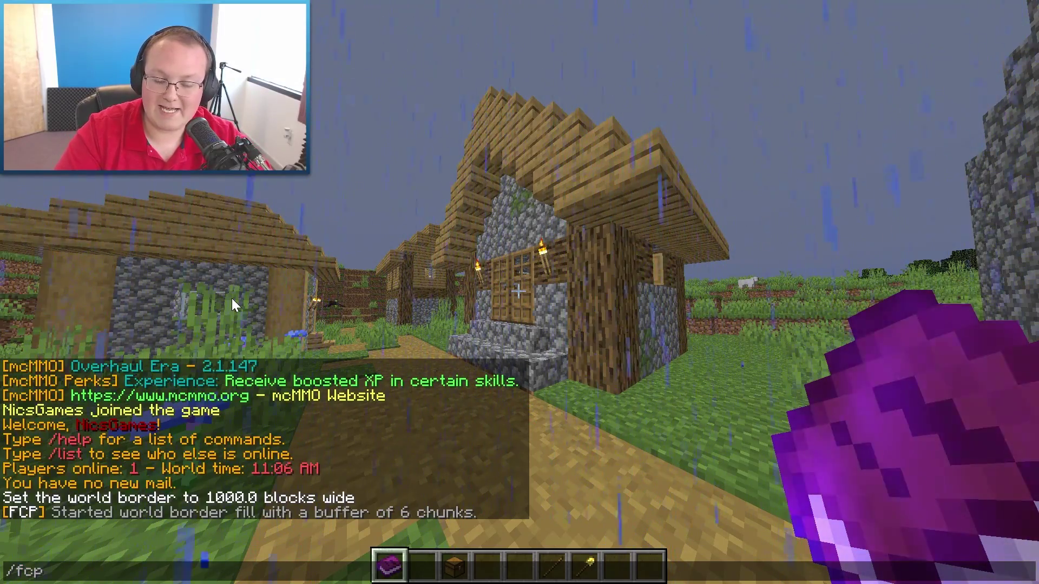
text( pause)
key(Return)
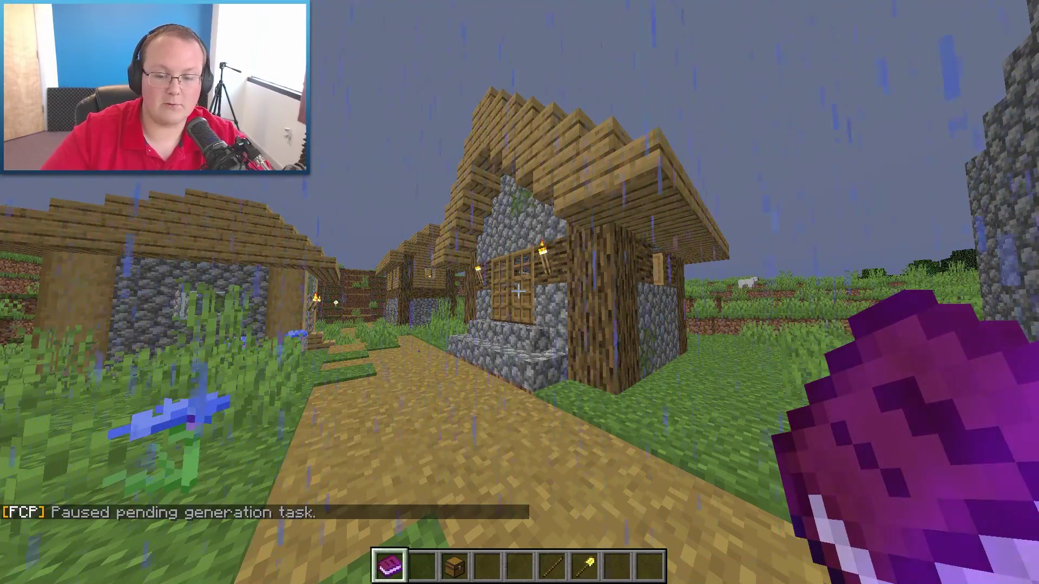
- Resume the paused chunk generation by changing the previous chat command to /fcp resume and running it
key(t)
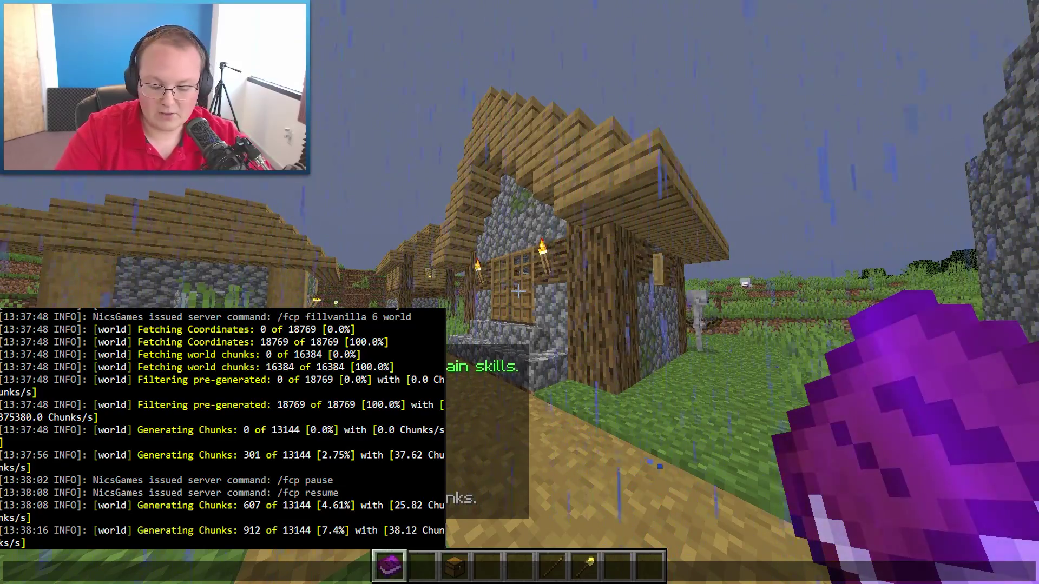
key(Up)
key(BackSpace)
key(BackSpace)
key(BackSpace)
key(BackSpace)
key(BackSpace)
text(resume)
key(Return)
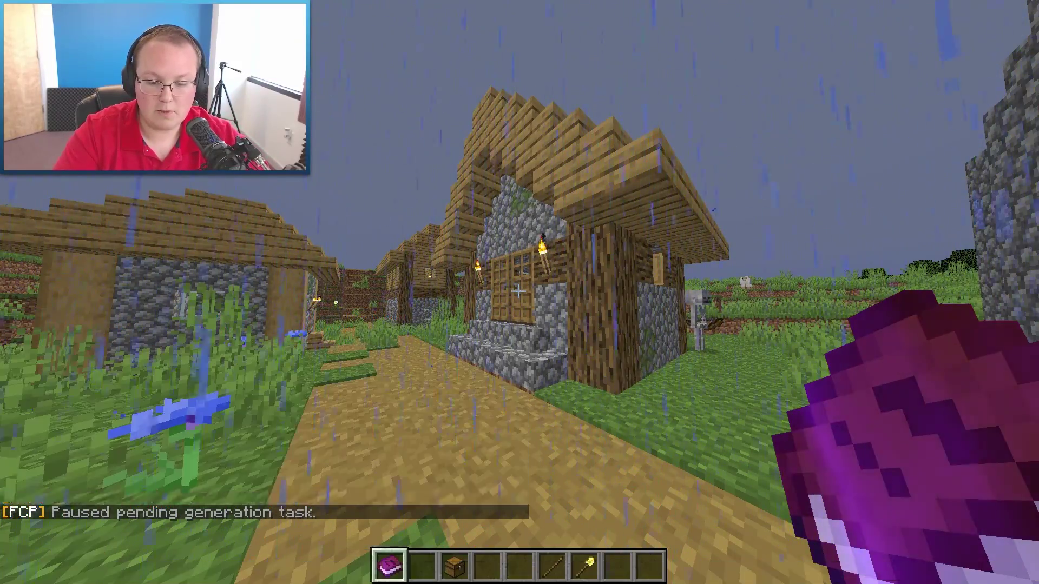
- Go through the available /fcp subcommands in chat and cancel the running chunk generation task with /fcp cancel
key(t)
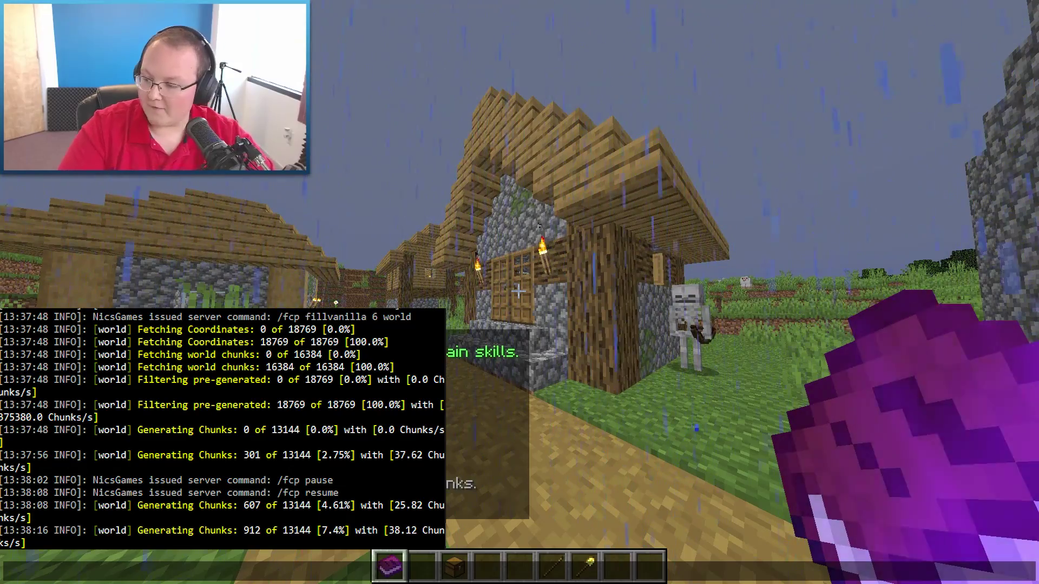
text(/fcp cancel)
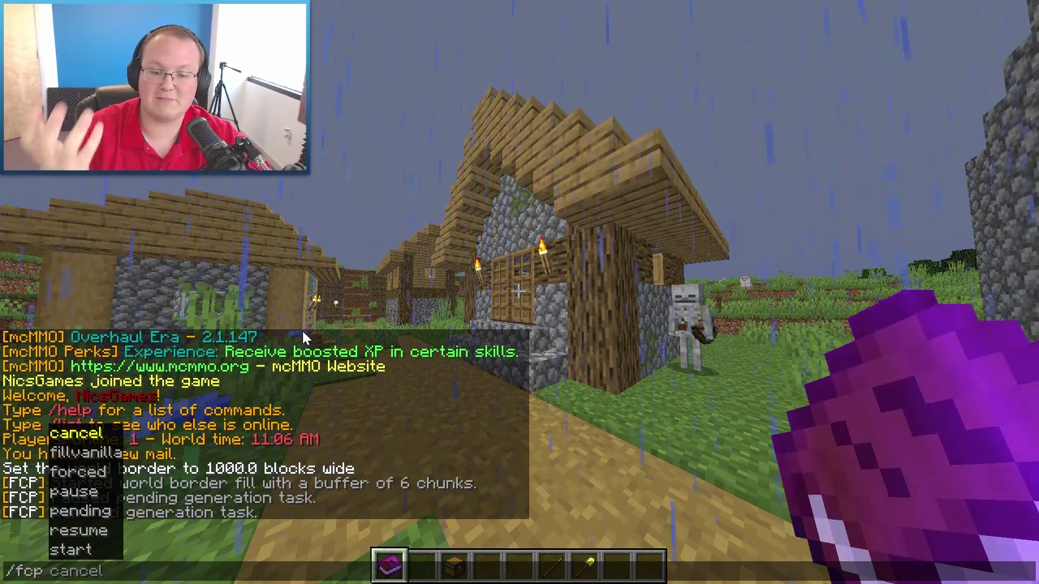
key(Tab)
key(Tab)
key(Tab)
key(Tab)
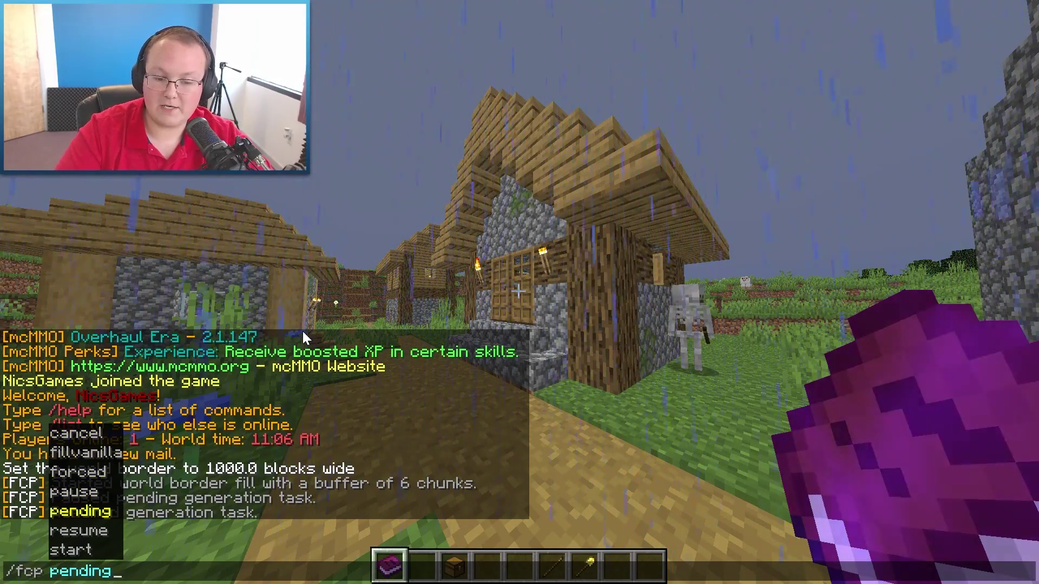
key(Up)
key(Up)
key(Up)
key(Up)
key(Tab)
key(Return)
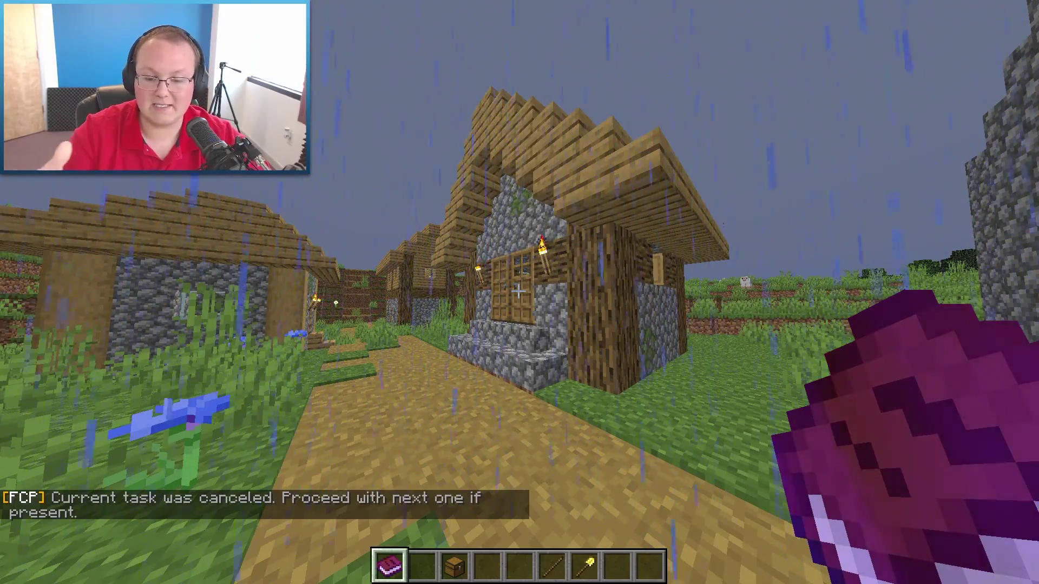
- Try to resume the cancelled task with /fcp resume, and start a new generation with /fcp fillvanilla 6 world
text(t/fcp resume)
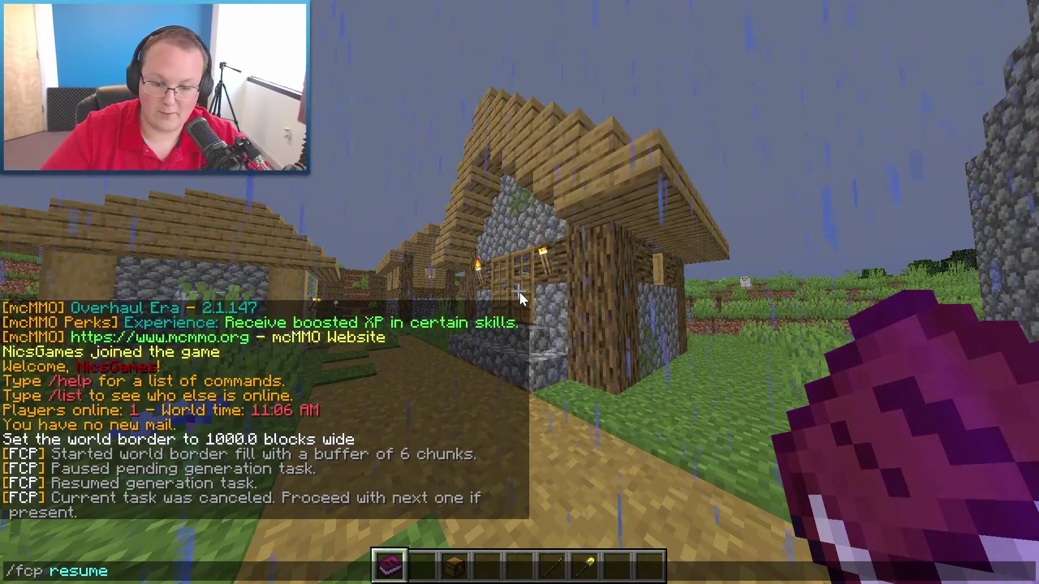
key(Return)
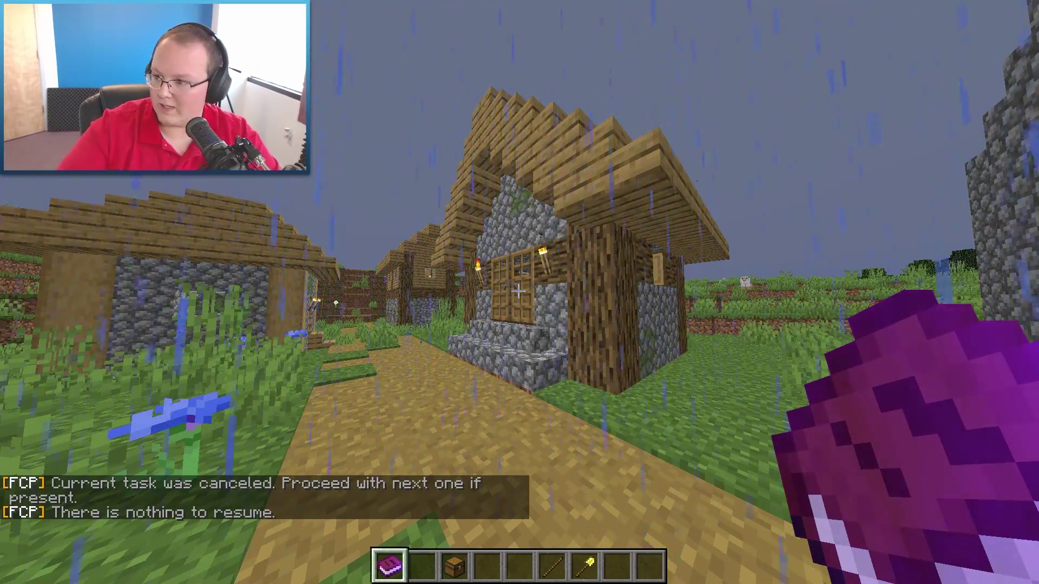
text(t/fcp)
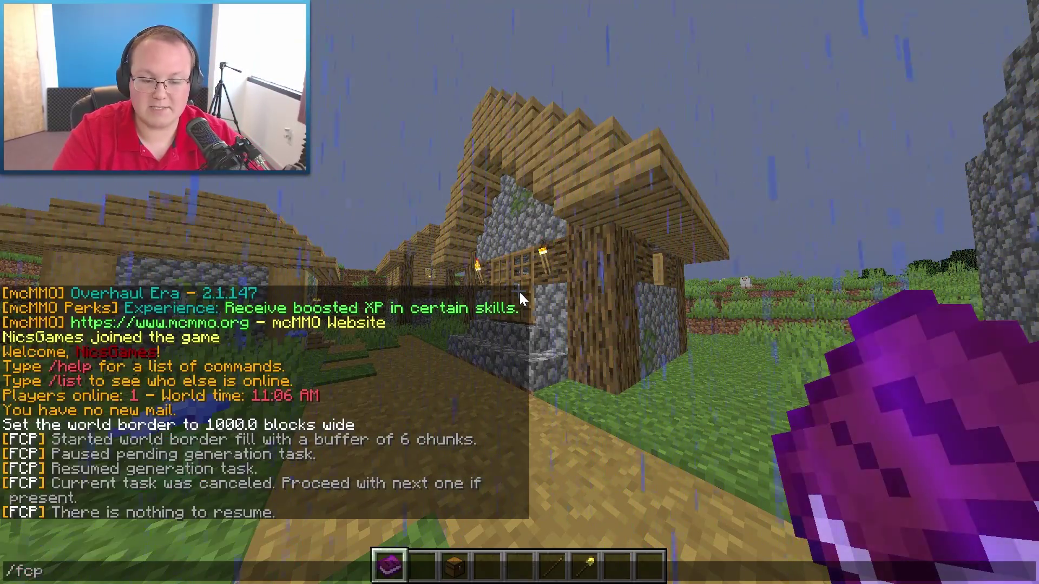
text( f)
key(Tab)
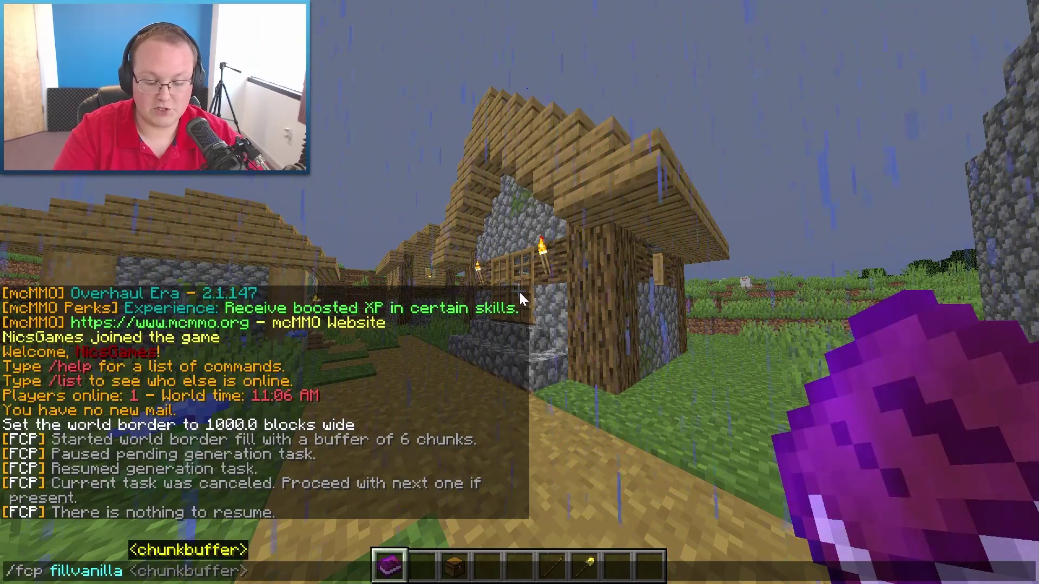
text(6 world)
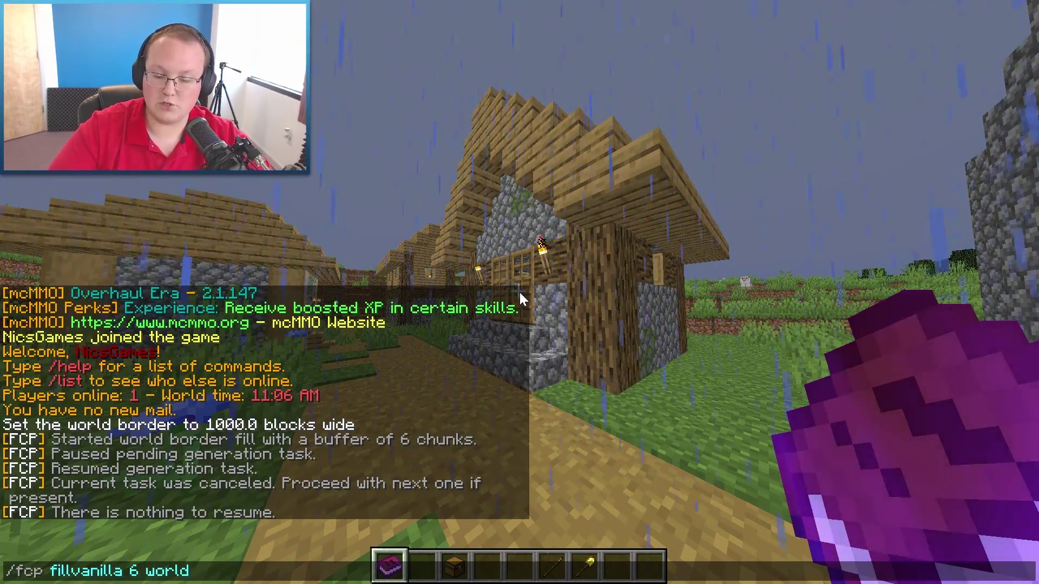
key(Return)
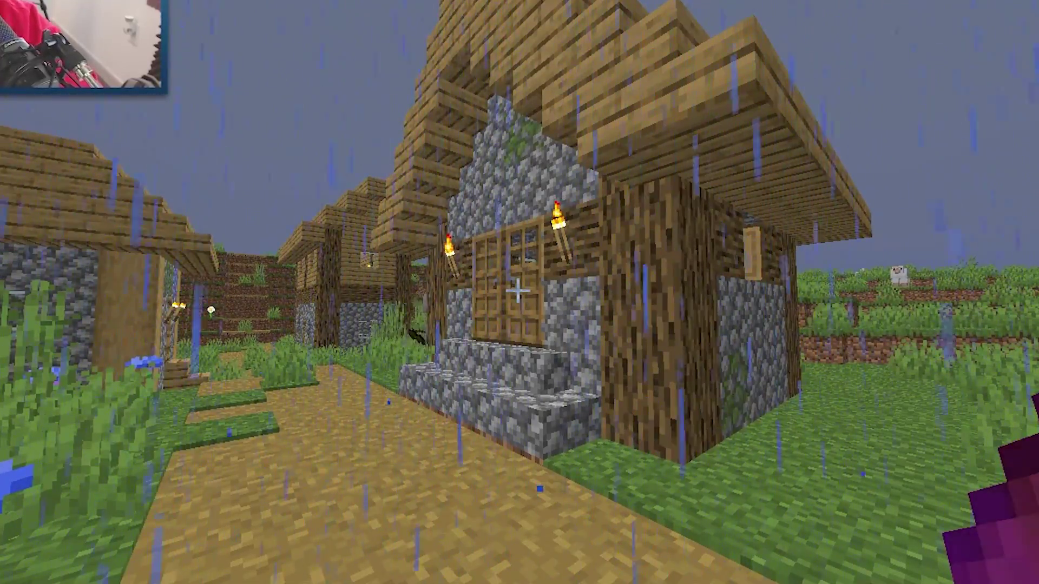
- Check the progress of the current generation task with the /fcp pending command
key(t)
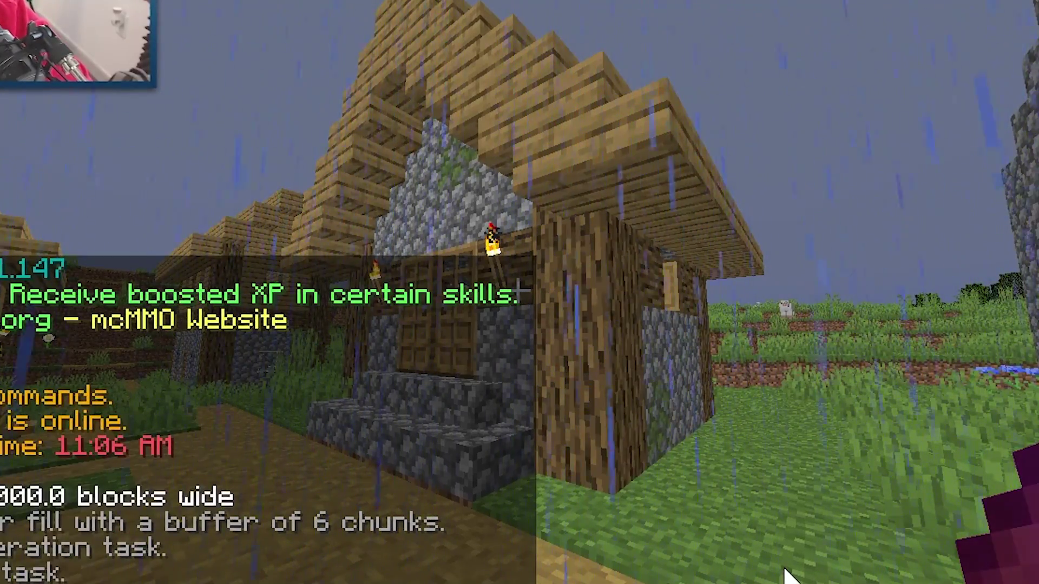
key(Escape)
key(t)
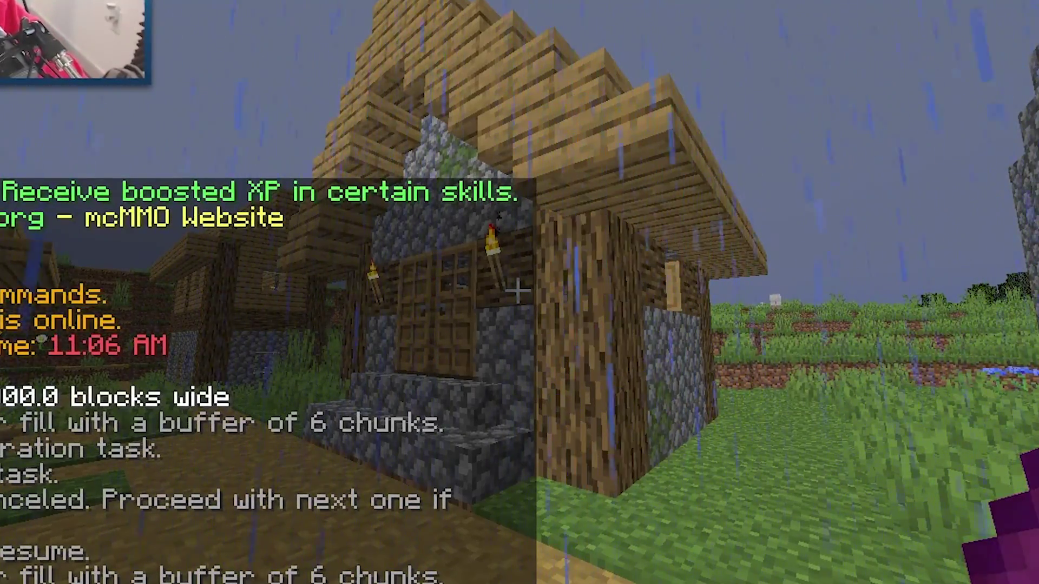
key(Escape)
key(t)
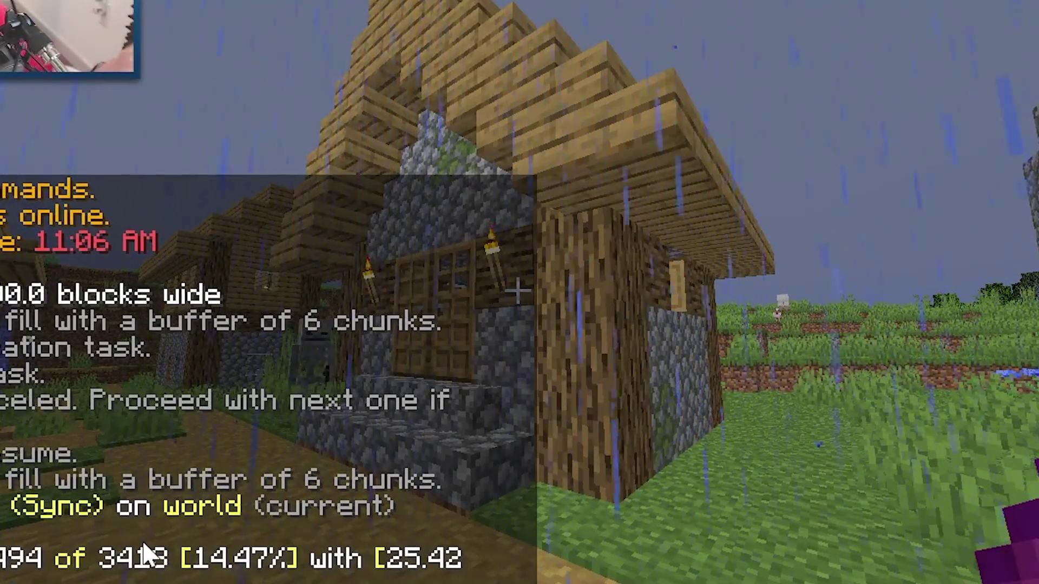
key(Escape)
- Fly across the surrounding plains and desert and back towards the village to examine how terrain loads during generation
key(e)
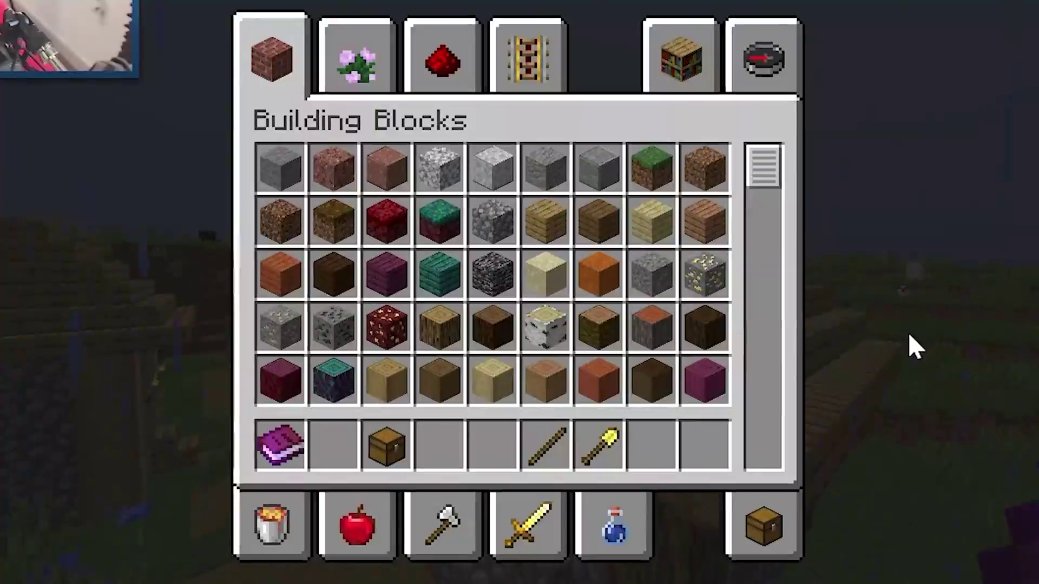
key(e)
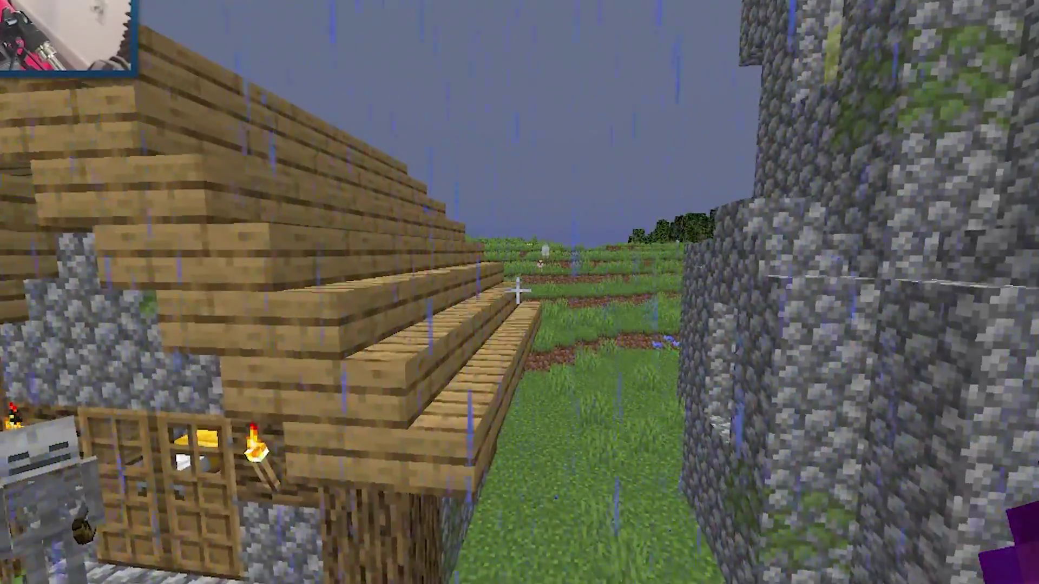
key(w)
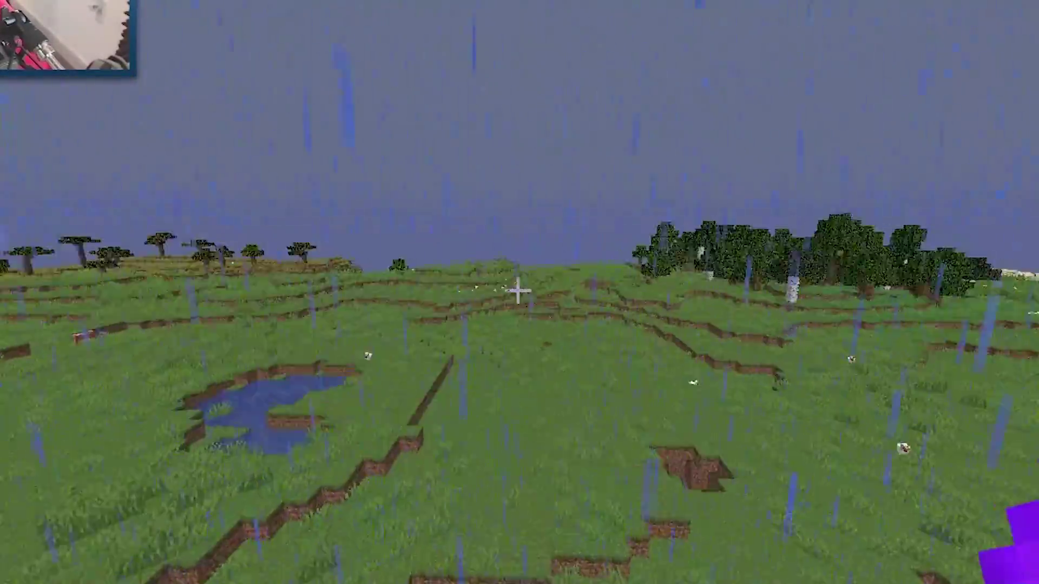
key(w)
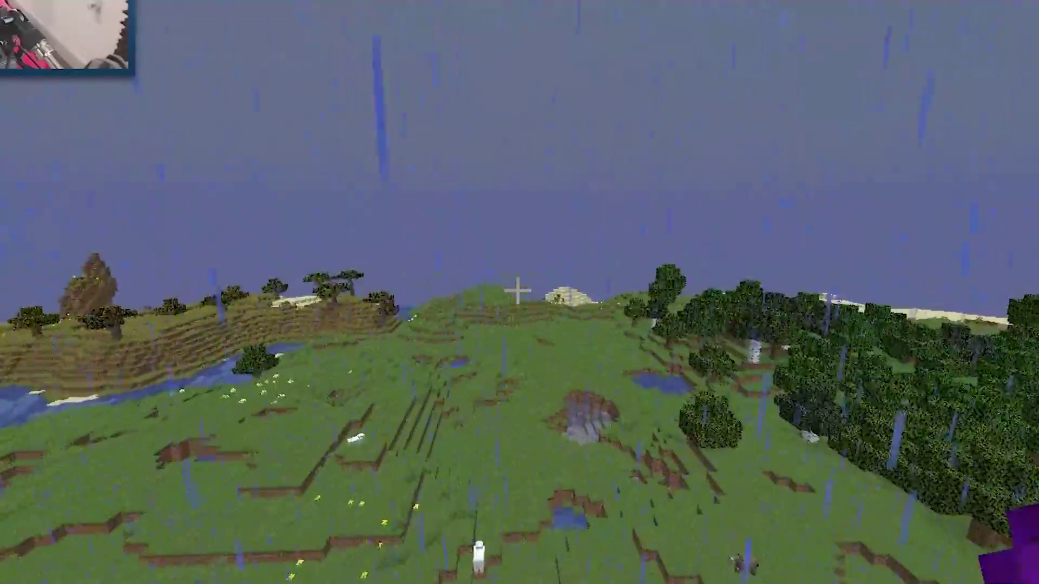
key(w)
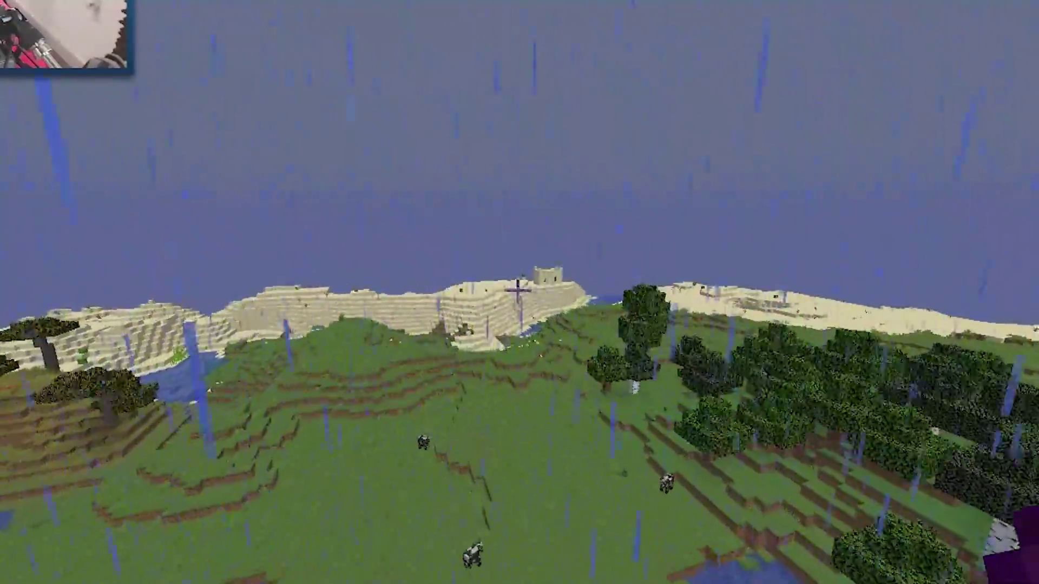
key(w)
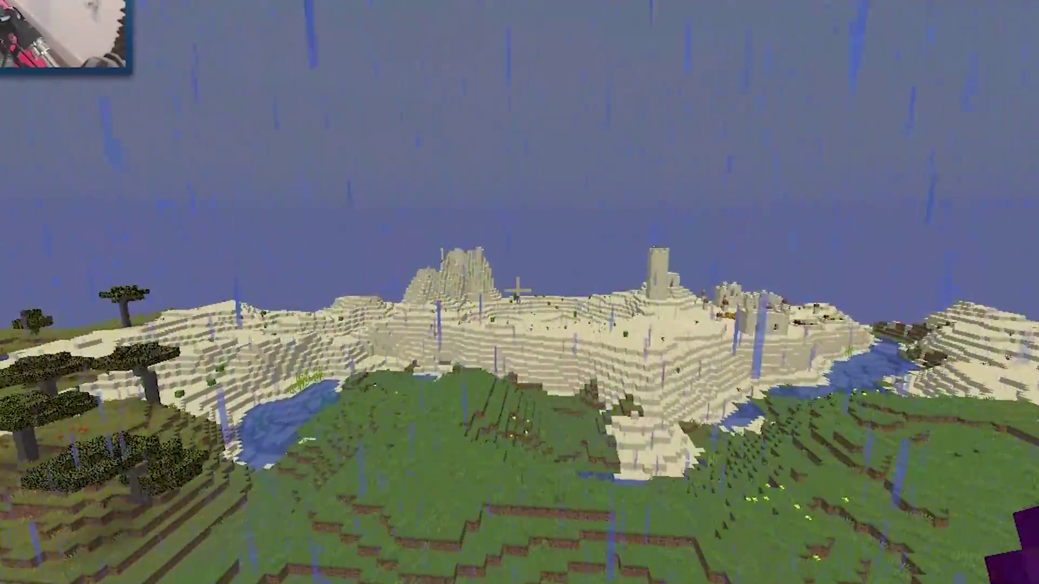
key(w)
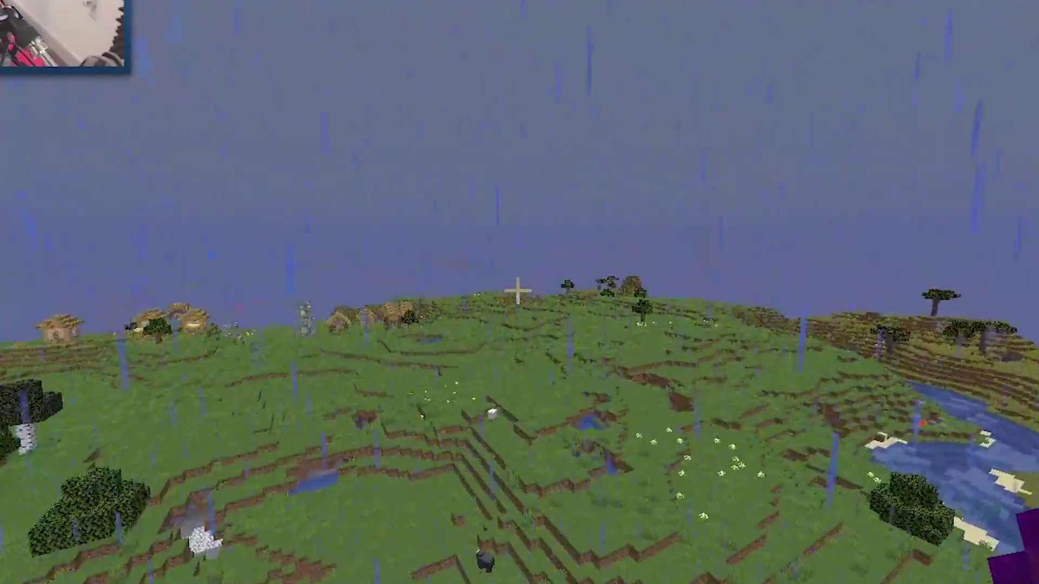
key(w)
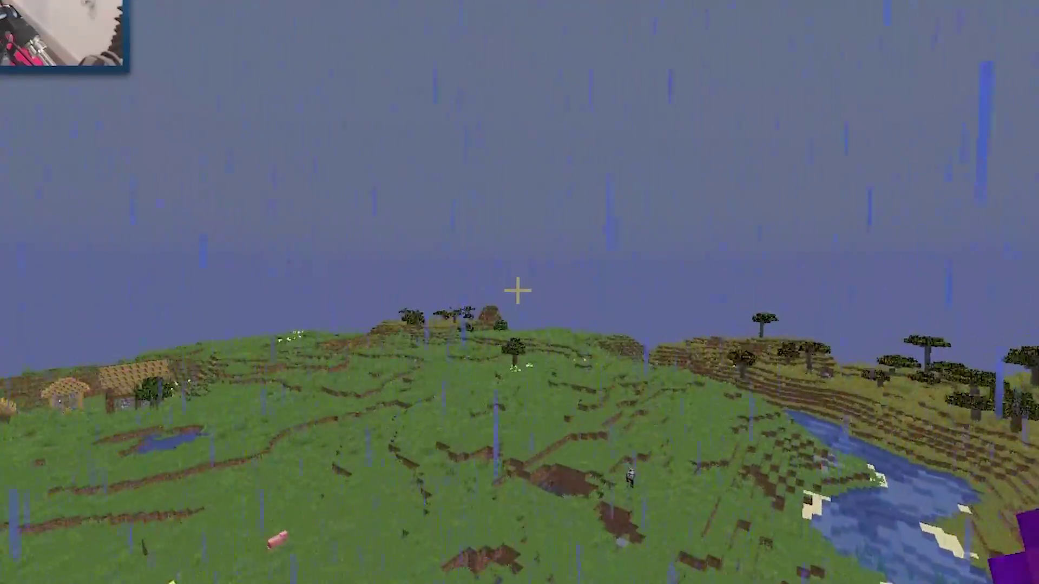
key(w)
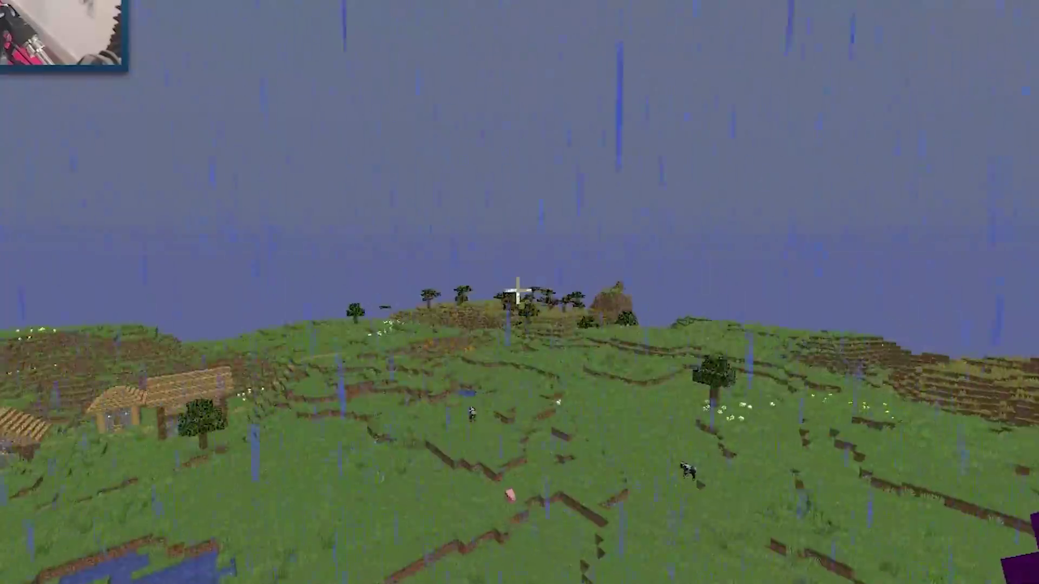
key(w)
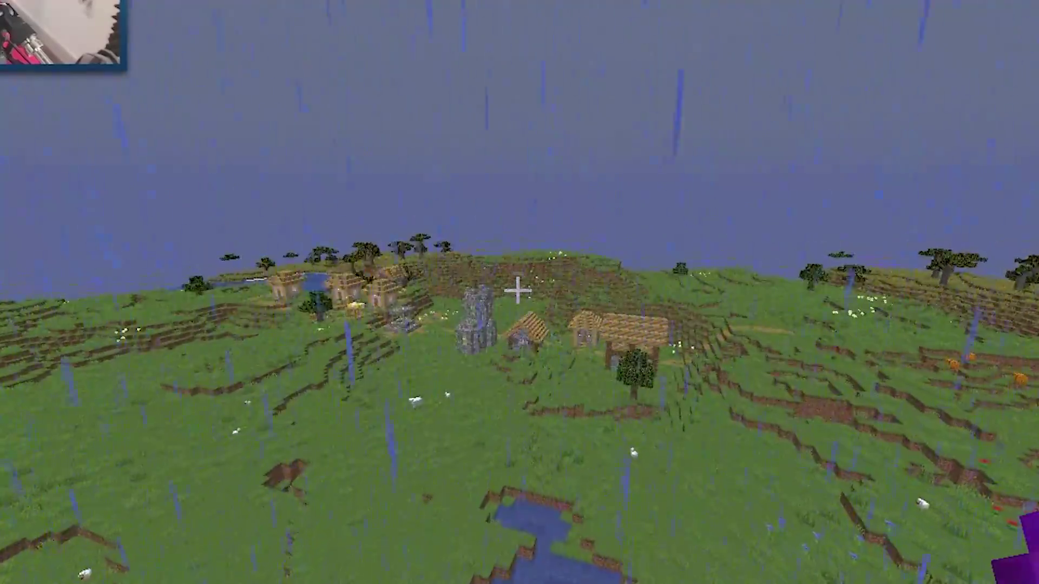
key(w)
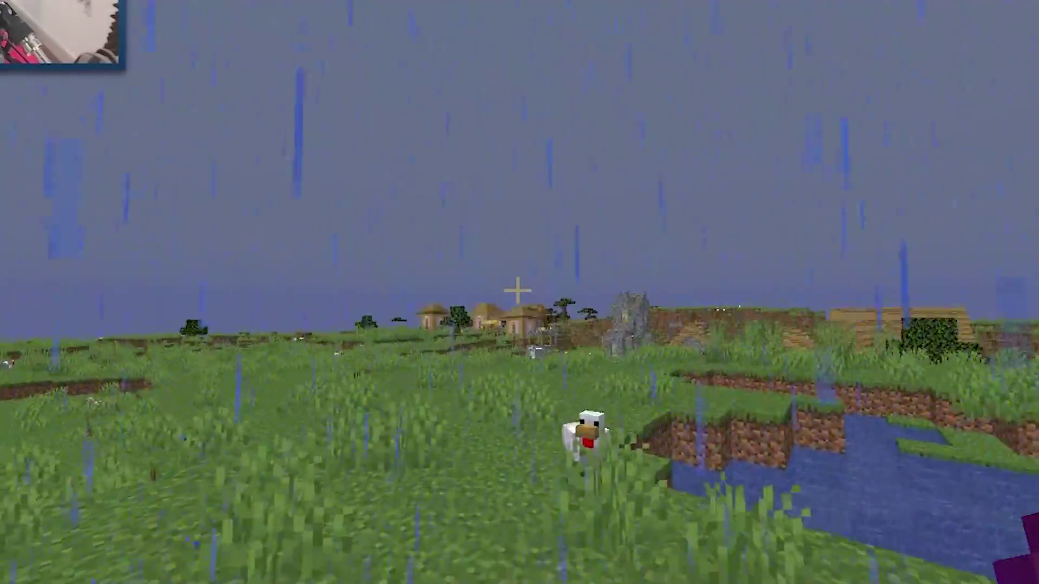
key(w)
- Stop the world chunk generation with /fcp cancel and bring up the chat history again
key(t)
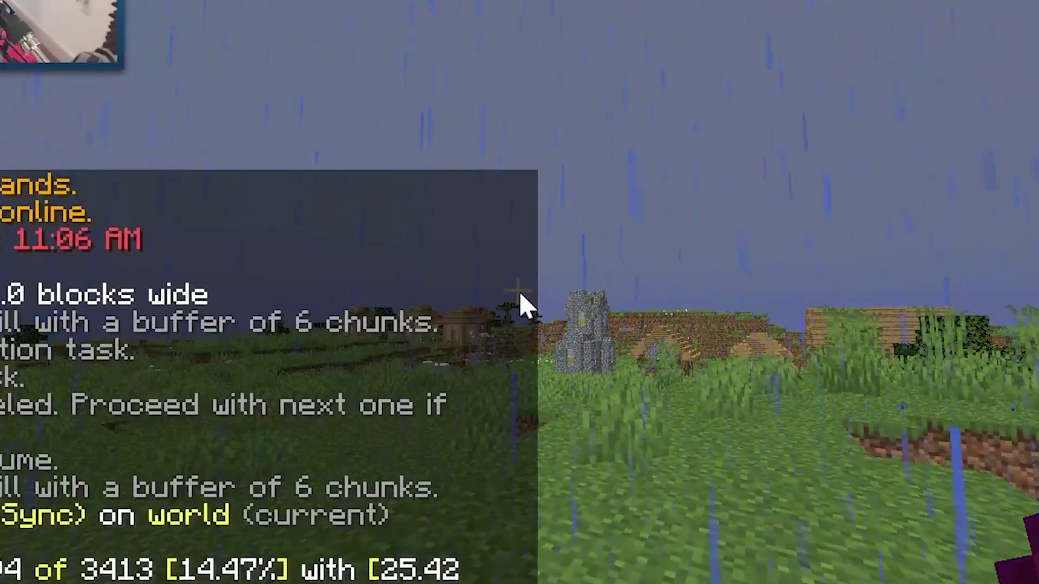
key(Escape)
key(t)
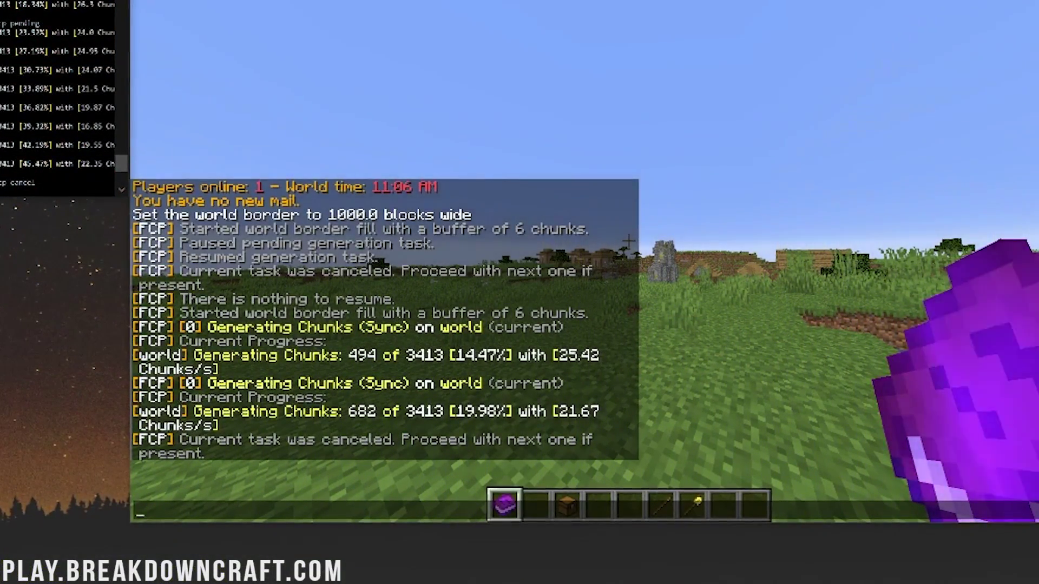
- Examine the server console log for the issued /fcp commands, the chunk generation progress and the chunks-per-second rates
scroll(63, 98, up, 2)
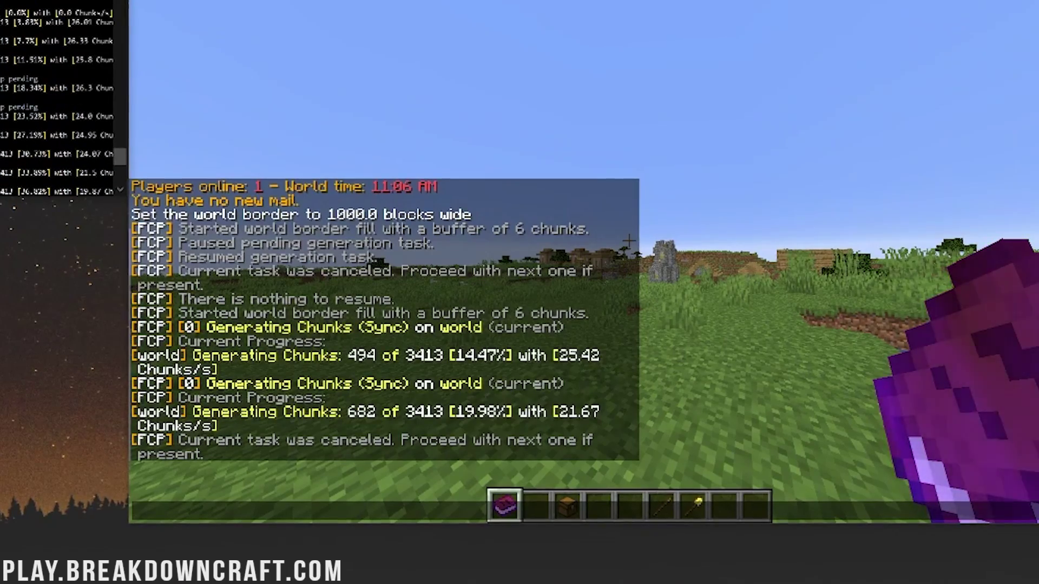
scroll(62, 98, down, 3)
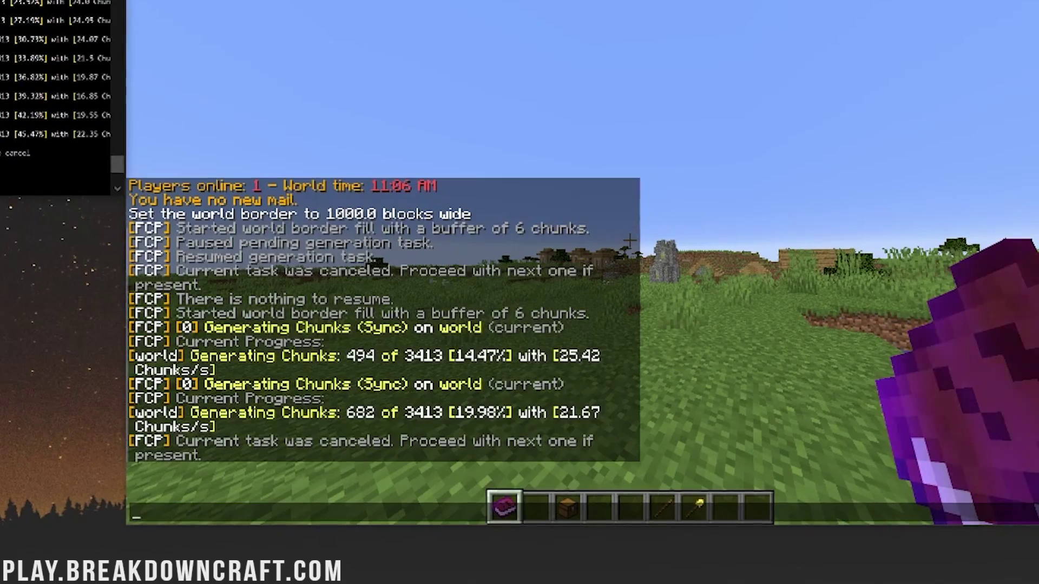
scroll(62, 97, up, 4)
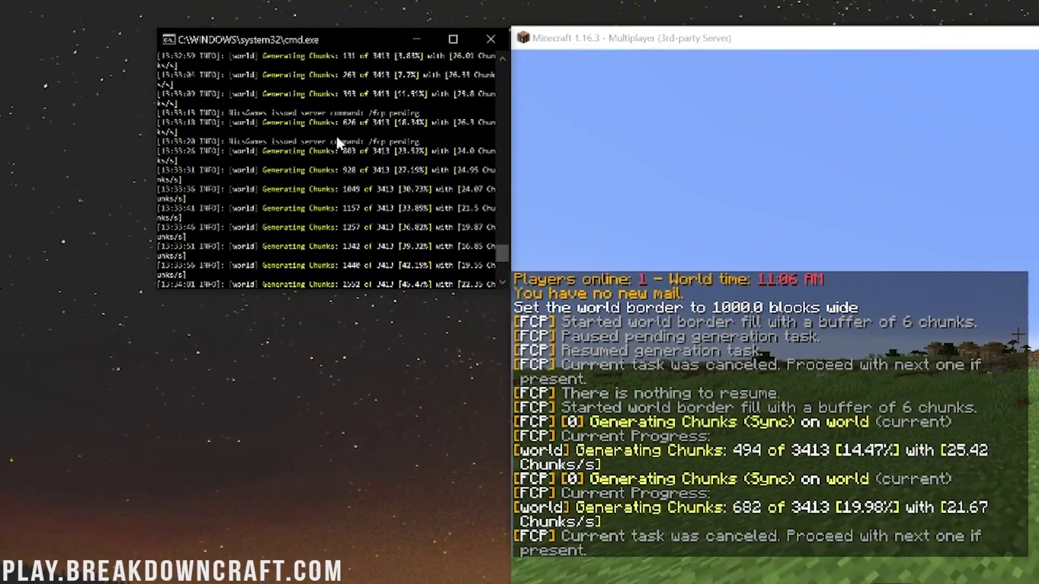
scroll(360, 174, down, 4)
scroll(358, 157, down, 1)
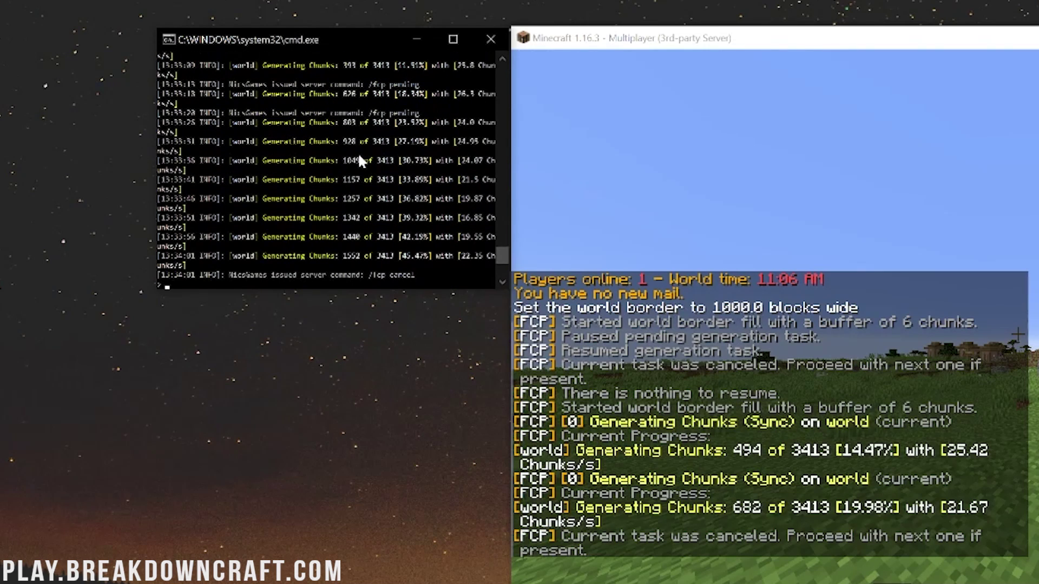
scroll(387, 157, up, 5)
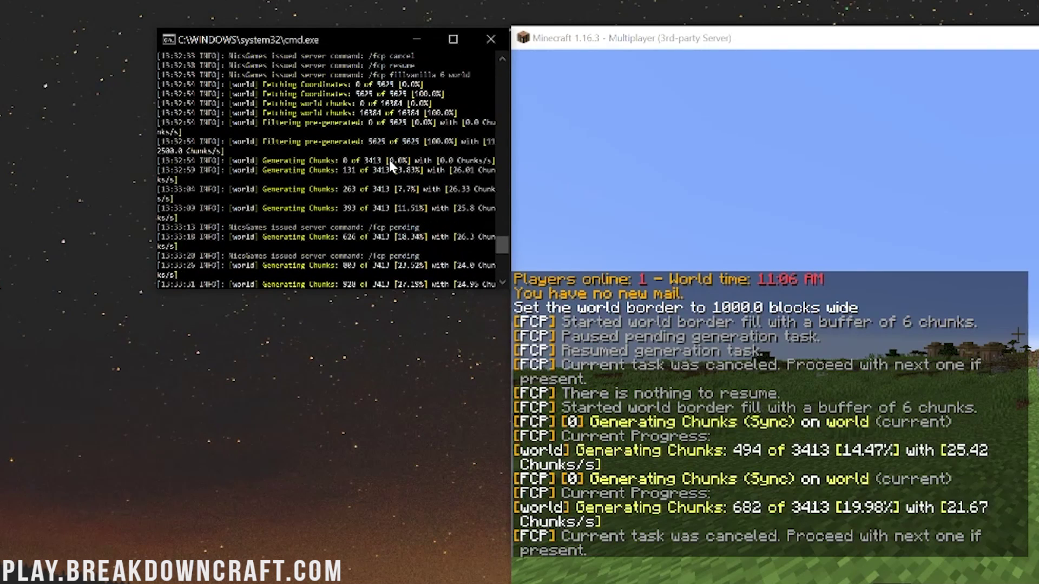
scroll(385, 162, up, 3)
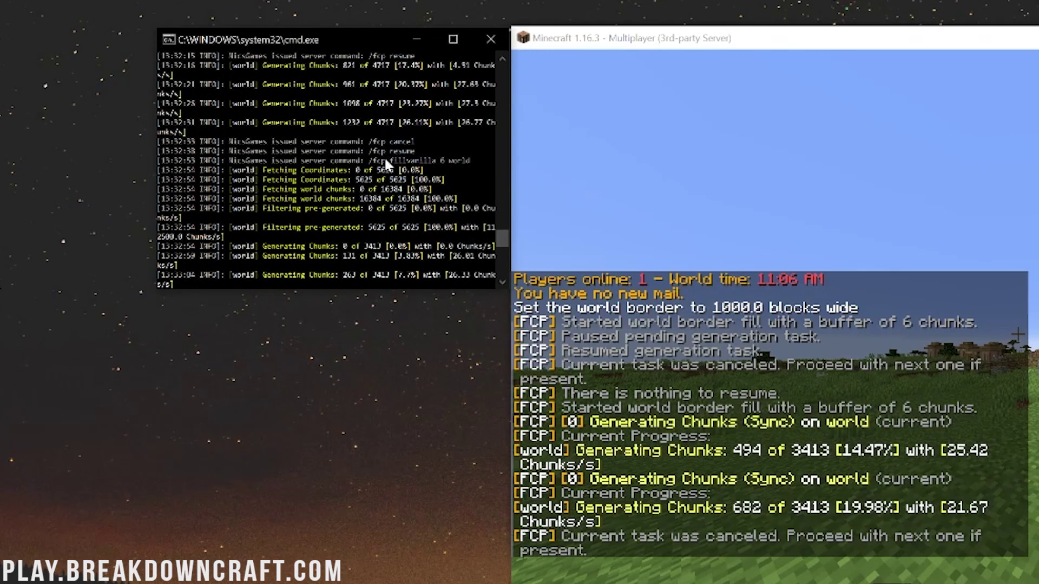
scroll(397, 183, down, 2)
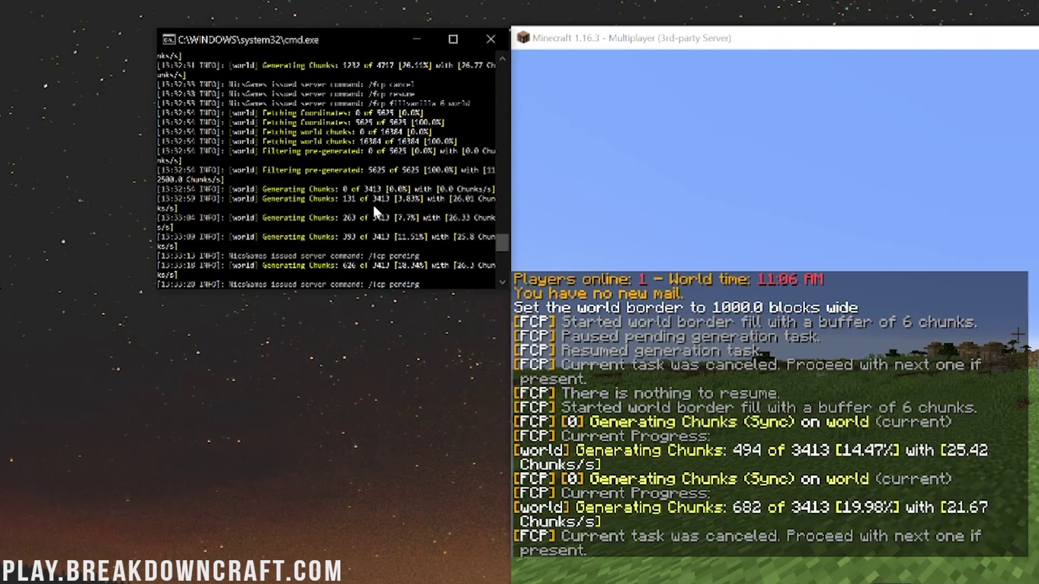
scroll(372, 203, up, 1)
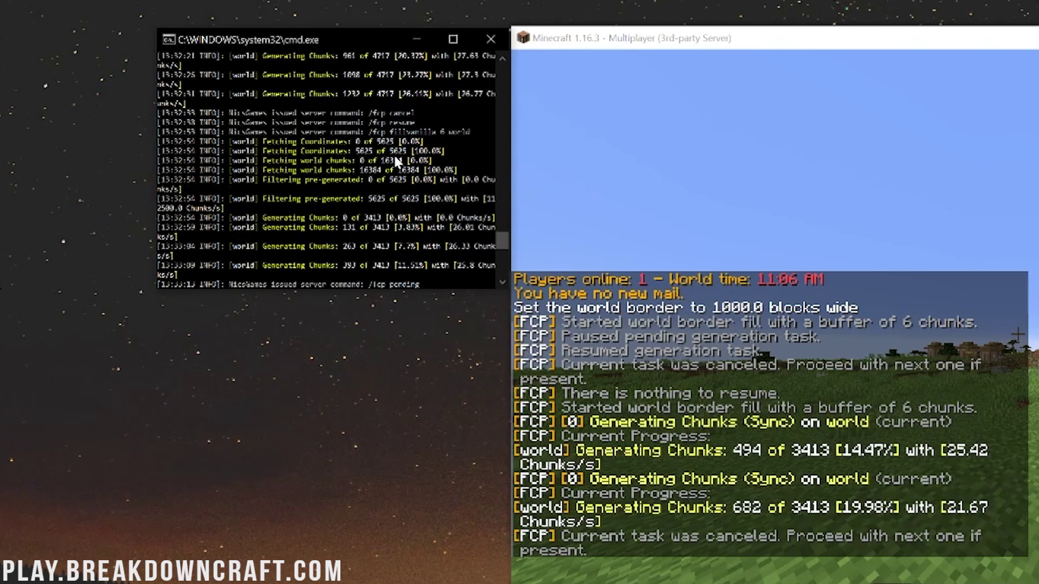
scroll(363, 183, down, 2)
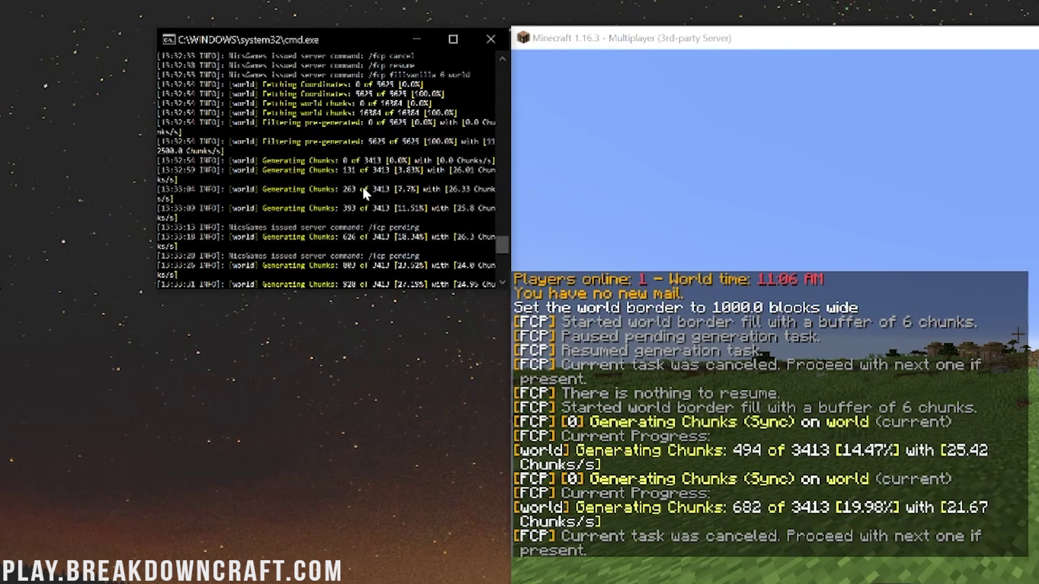
- Switch to the pregenerator's configuration.yml in Atom and examine the MaxMillisPerTick and WaitTicksBetween settings
scroll(363, 189, down, 7)
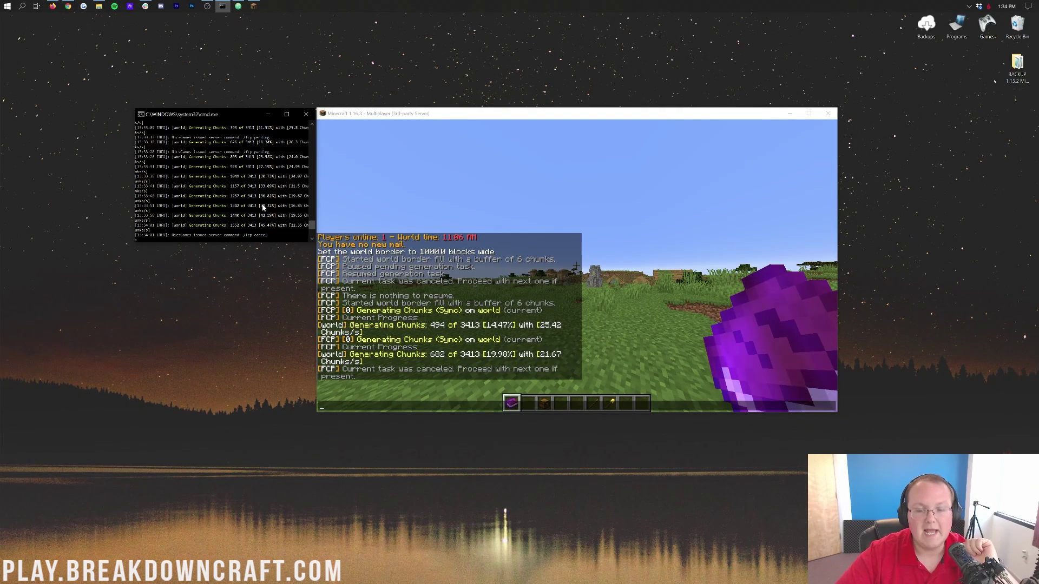
click(238, 6)
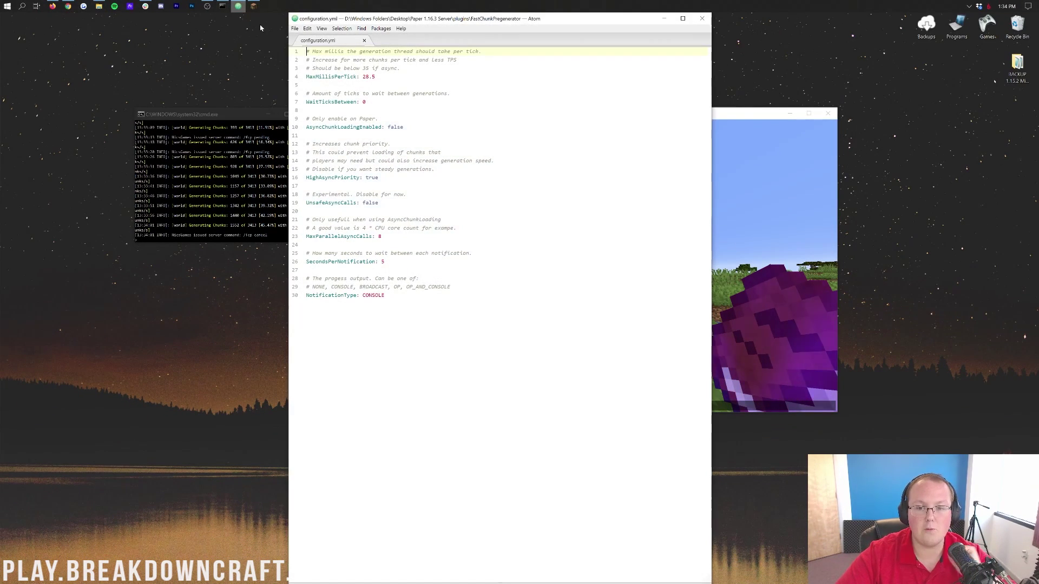
click(375, 76)
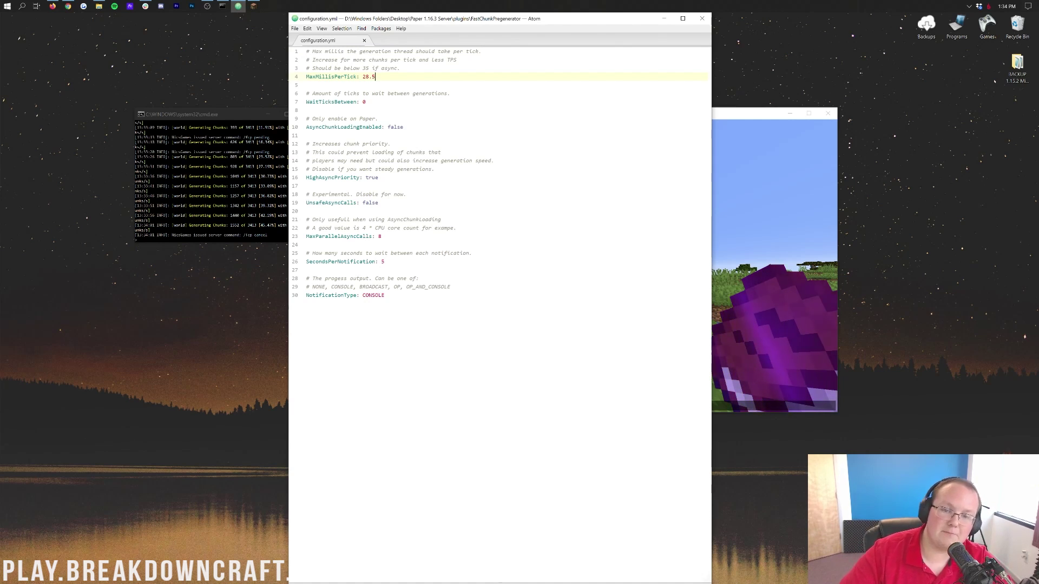
click(366, 102)
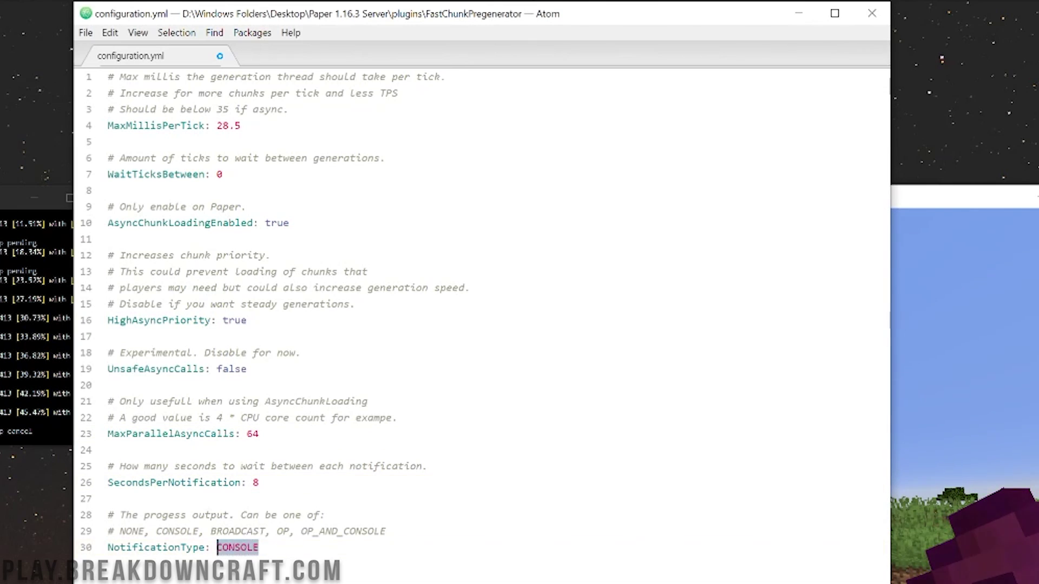
- Set NotificationType to OP_AND_CONSOLE in configuration.yml and save the file
key(Left)
key(shift+Right)
key(shift+Right)
key(shift+Right)
key(shift+Right)
key(shift+Right)
key(shift+Right)
key(shift+Right)
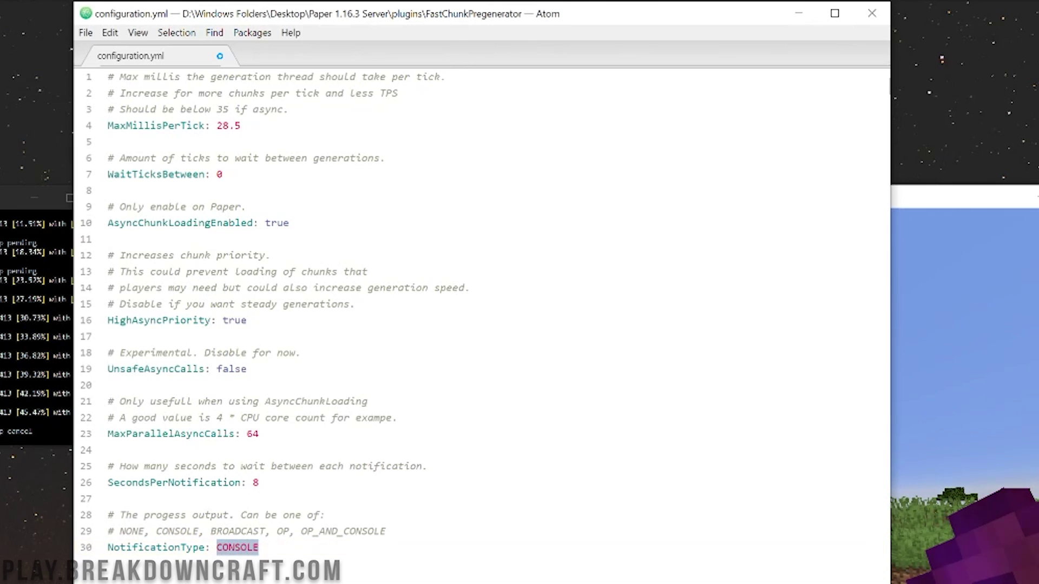
text(OP_A)
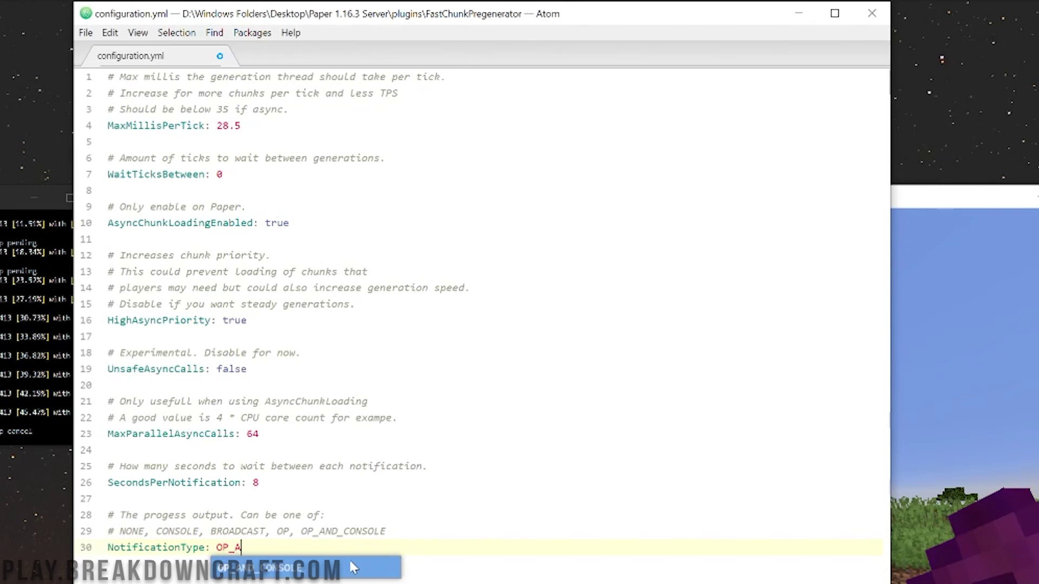
key(Return)
key(ctrl+s)
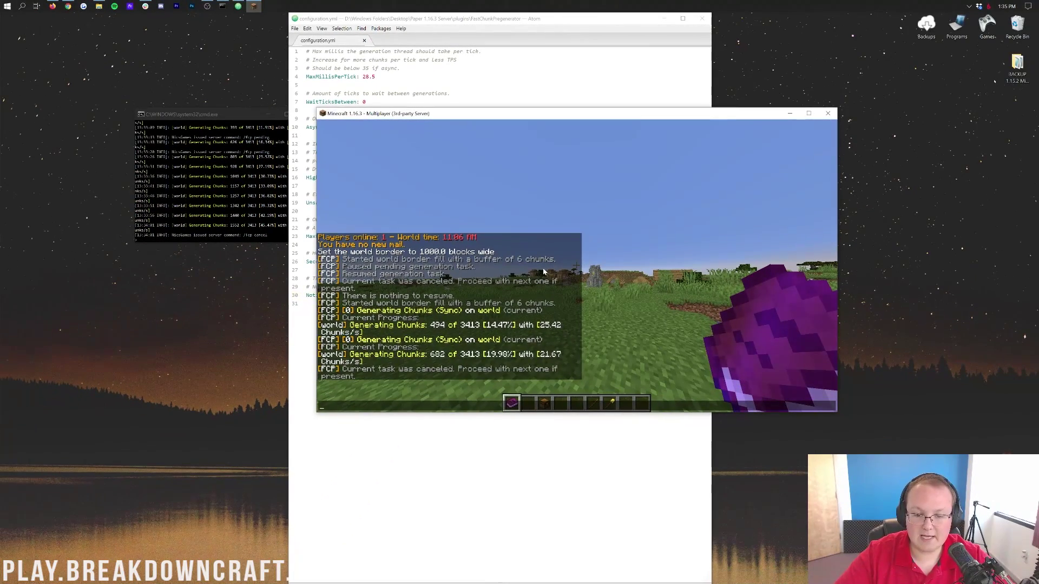
- Shut down the Minecraft server with the stop command in its console and dismiss the finished console window
click(258, 211)
text(st)
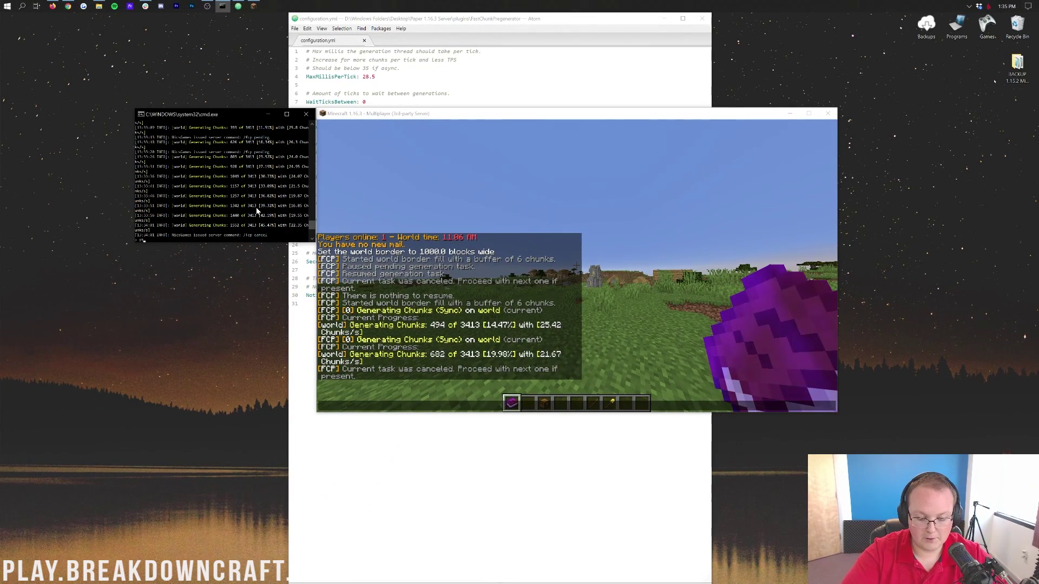
text(op)
key(Return)
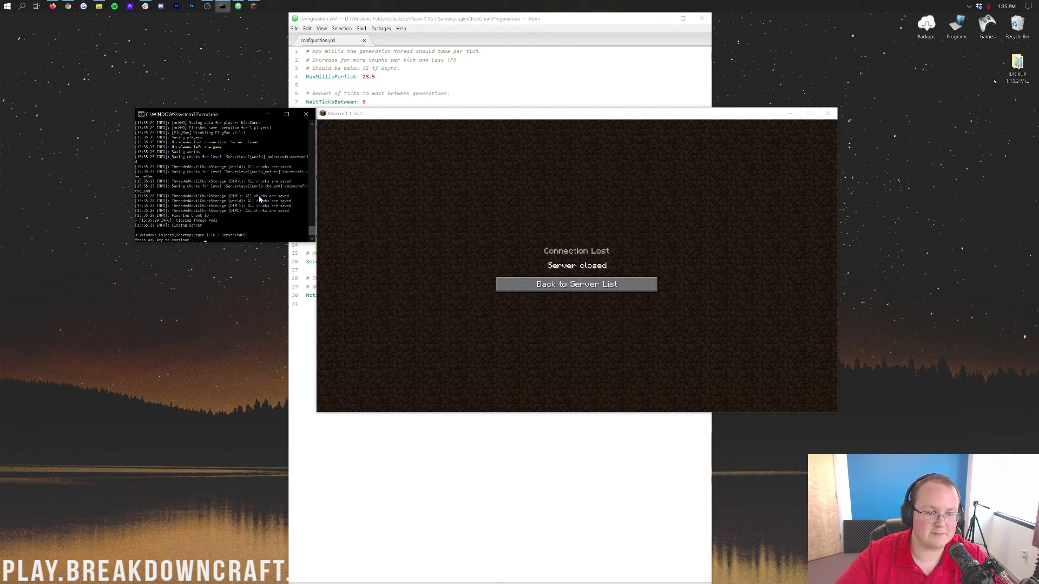
key(Return)
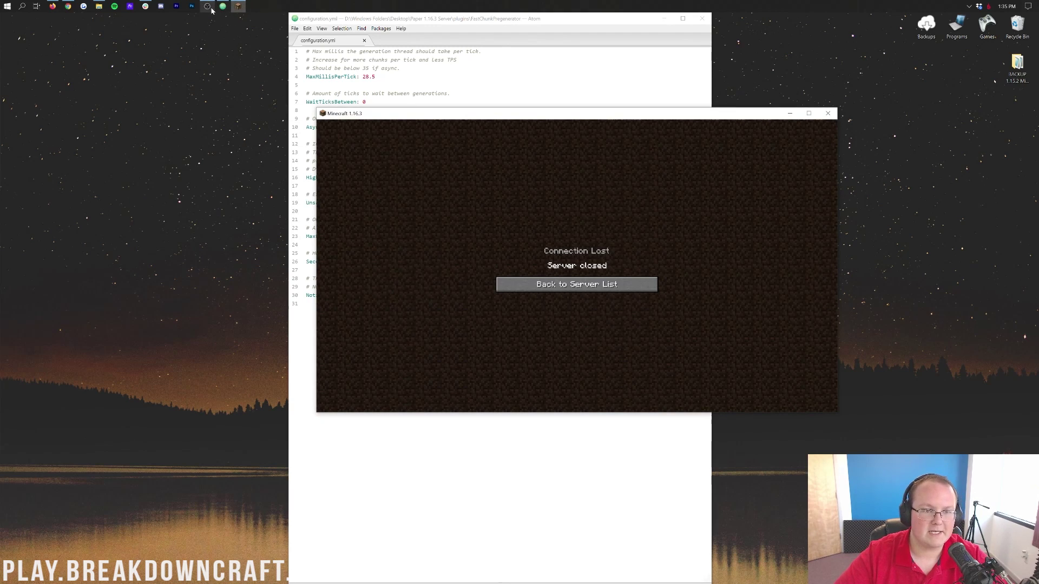
- Restart the server by running run.bat from the Paper 1.16.3 Server folder, and reposition the Minecraft window
click(230, 15)
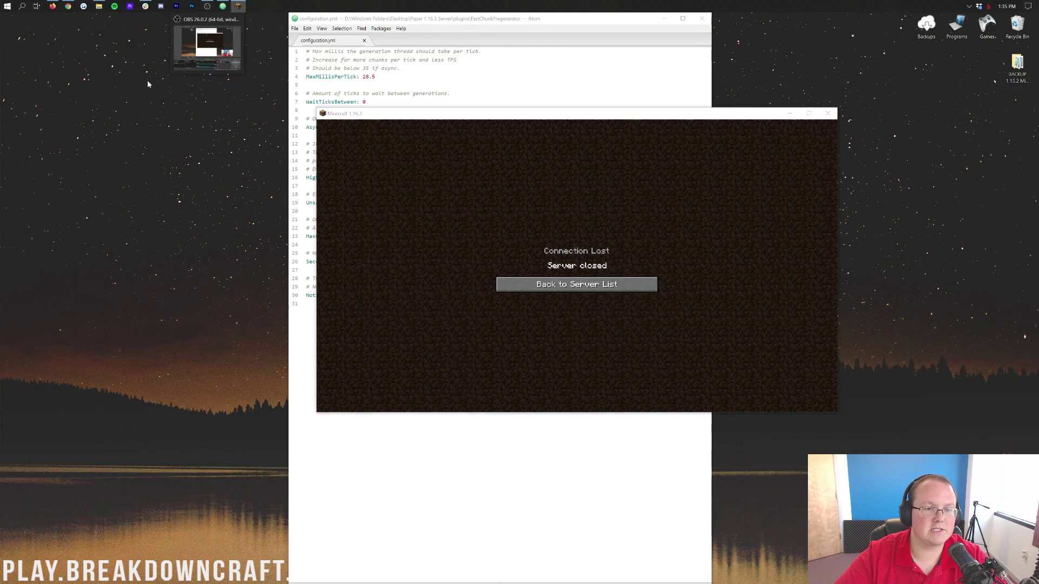
click(99, 7)
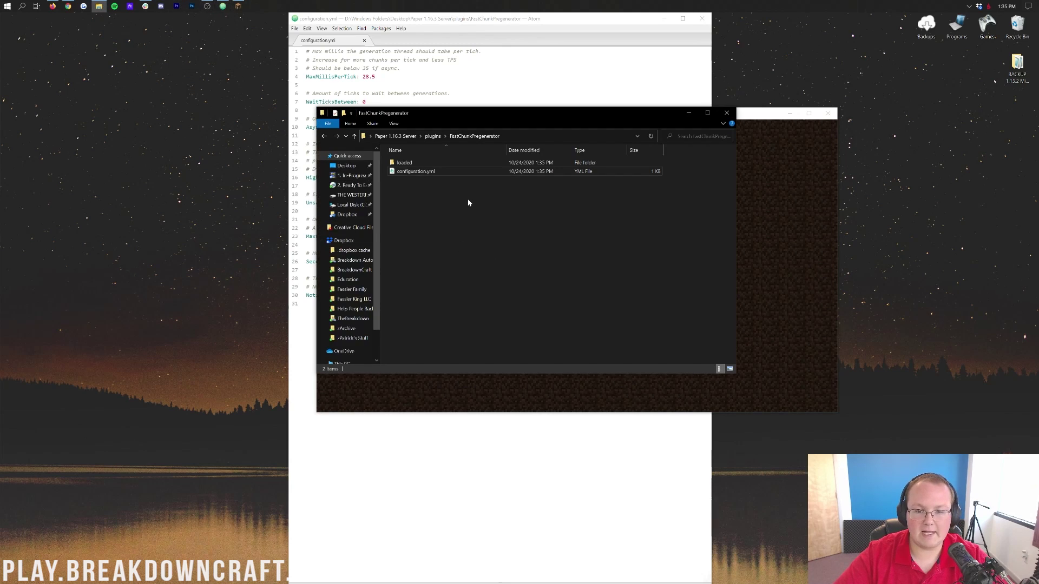
key(alt+Up)
key(alt+Up)
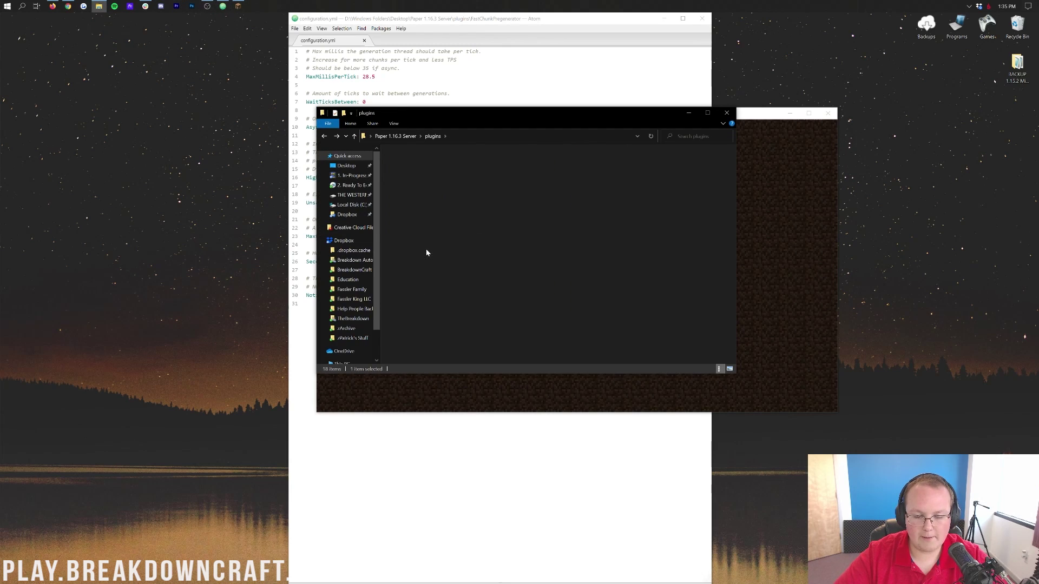
double_click(409, 310)
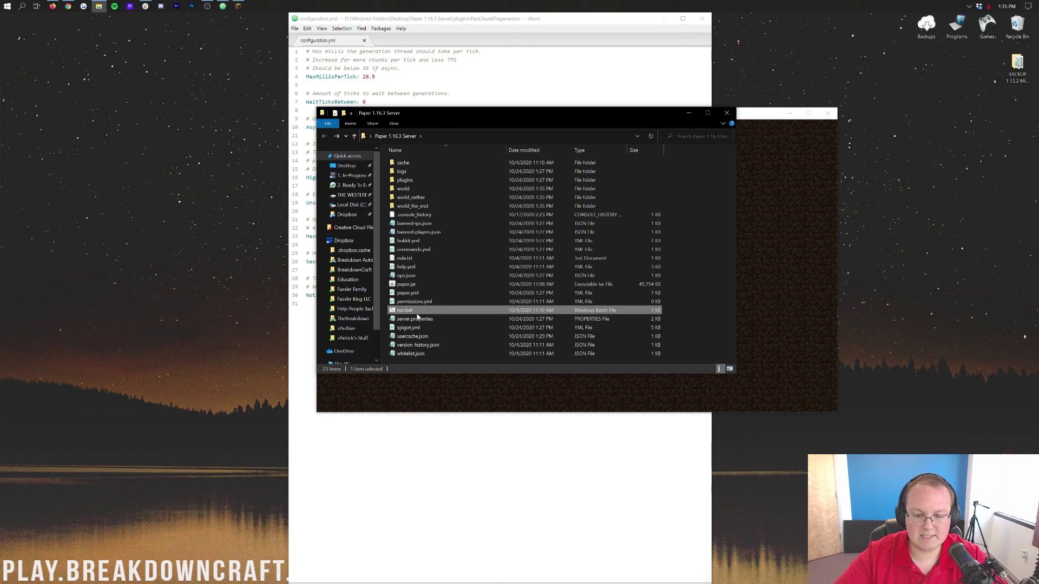
click(762, 282)
drag(380, 116, 362, 137)
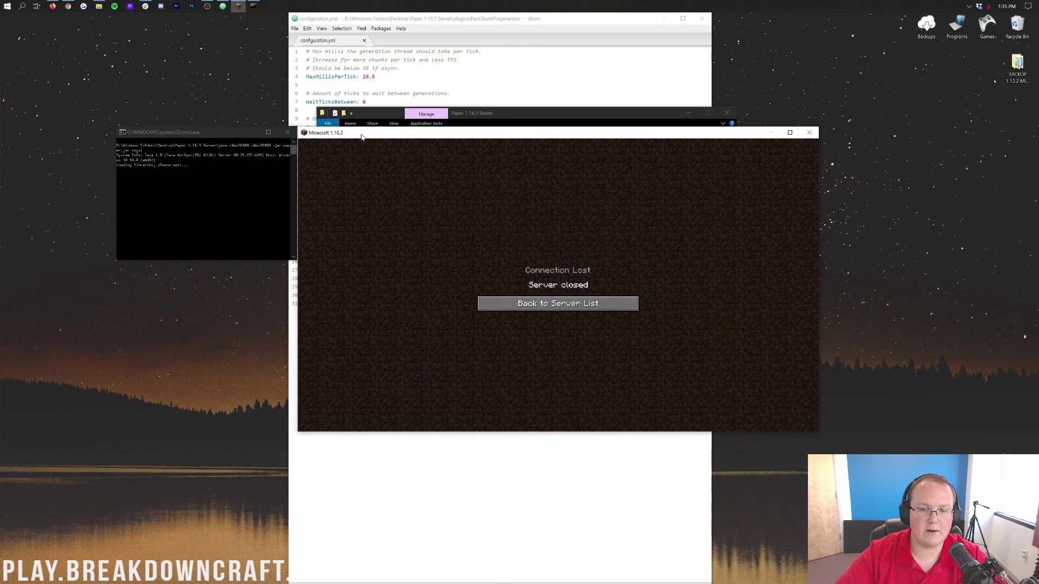
- Close the Atom and File Explorer windows and rejoin the Minecraft server through a direct connection
click(702, 18)
click(725, 111)
click(579, 306)
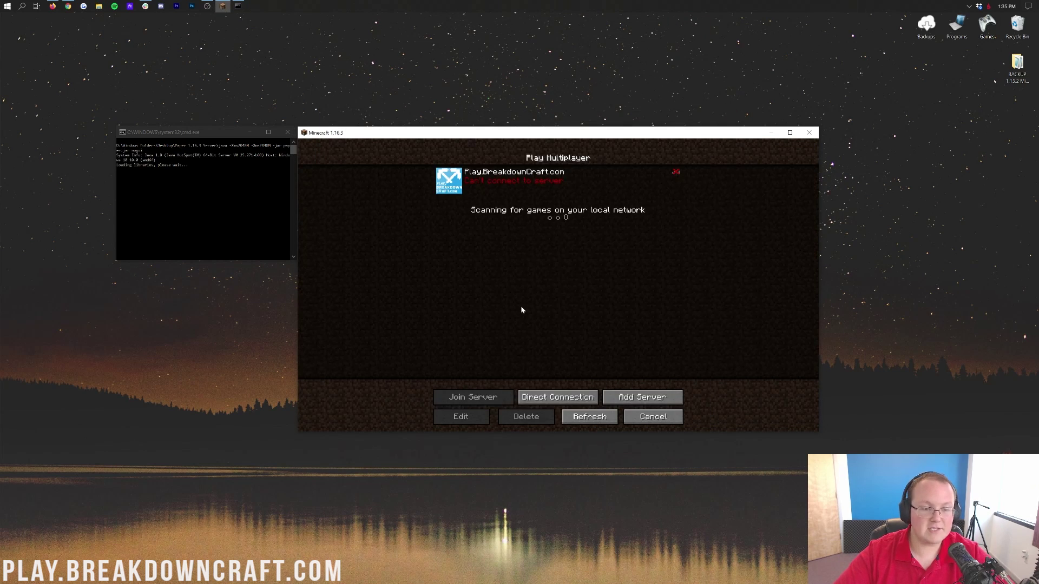
click(557, 397)
click(557, 306)
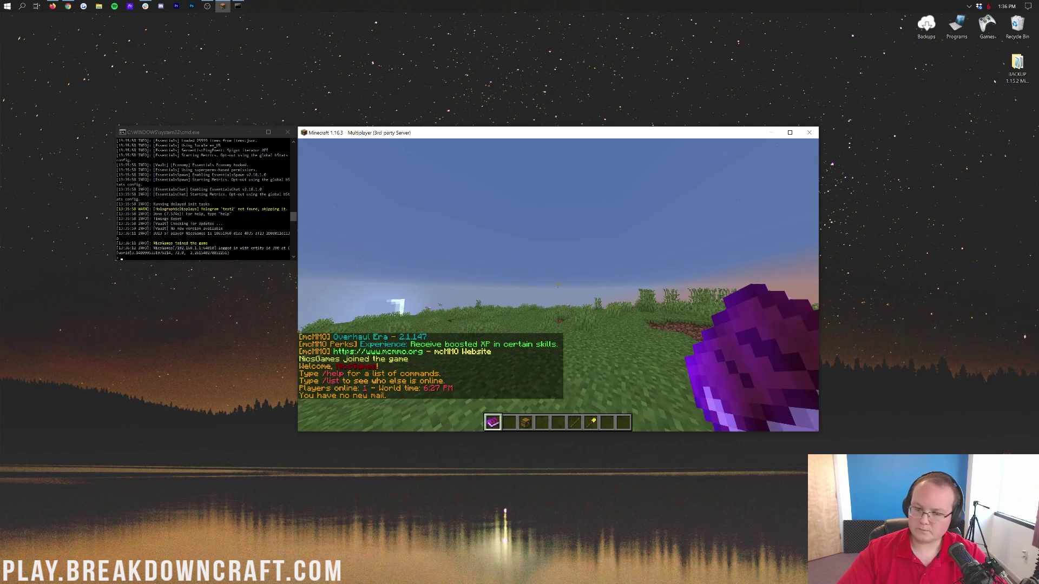
- Start pregenerating the world with a 6-chunk buffer using /fcp fillvanilla 6 world
text(/fcp fillvanilla )
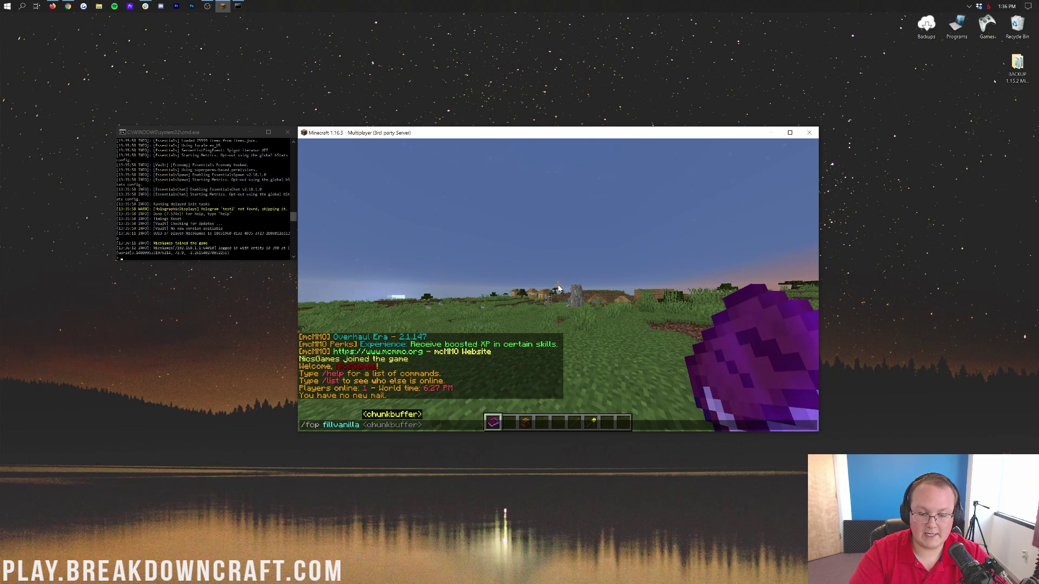
text(6 wo)
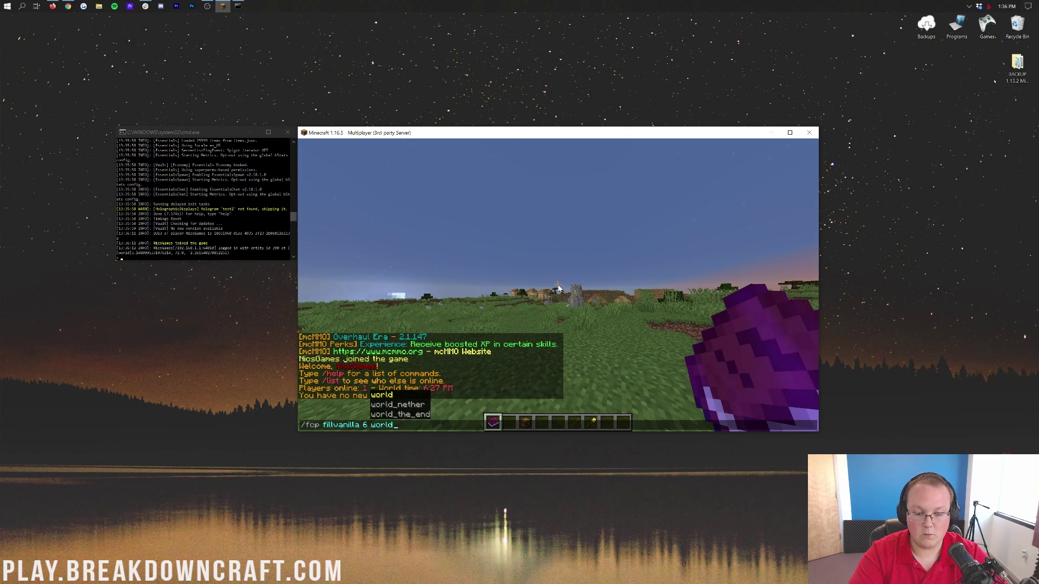
text(rld)
key(Return)
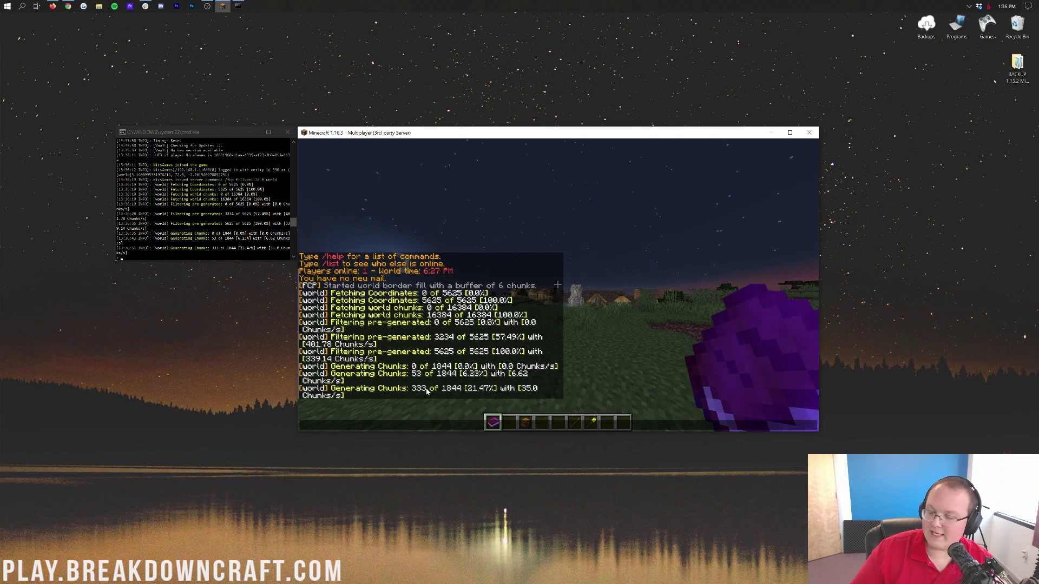
- Check the server's TPS with /tps and look through the generation progress in the server console
text(/tps)
key(Return)
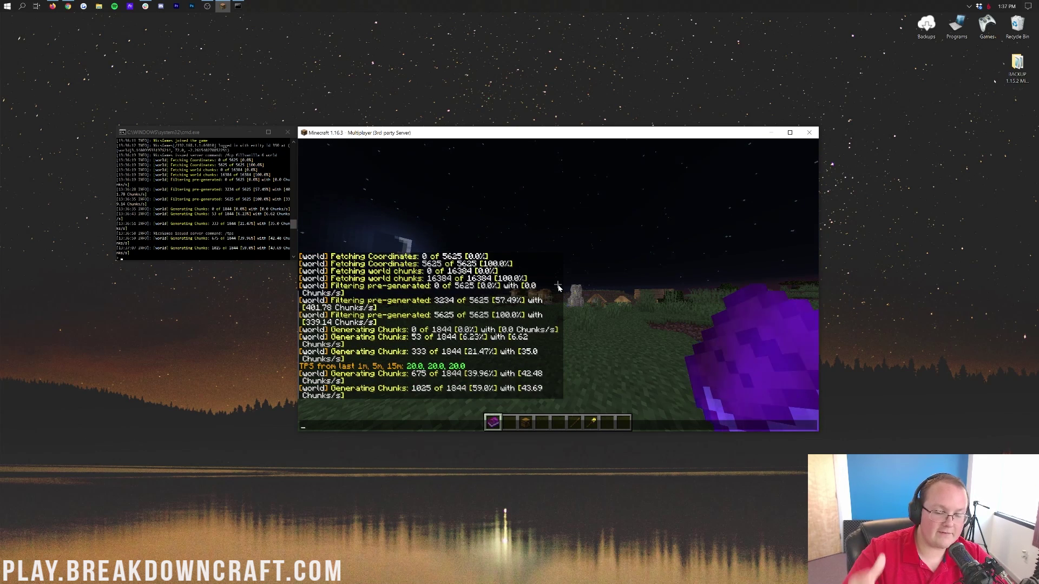
scroll(244, 187, down, 1)
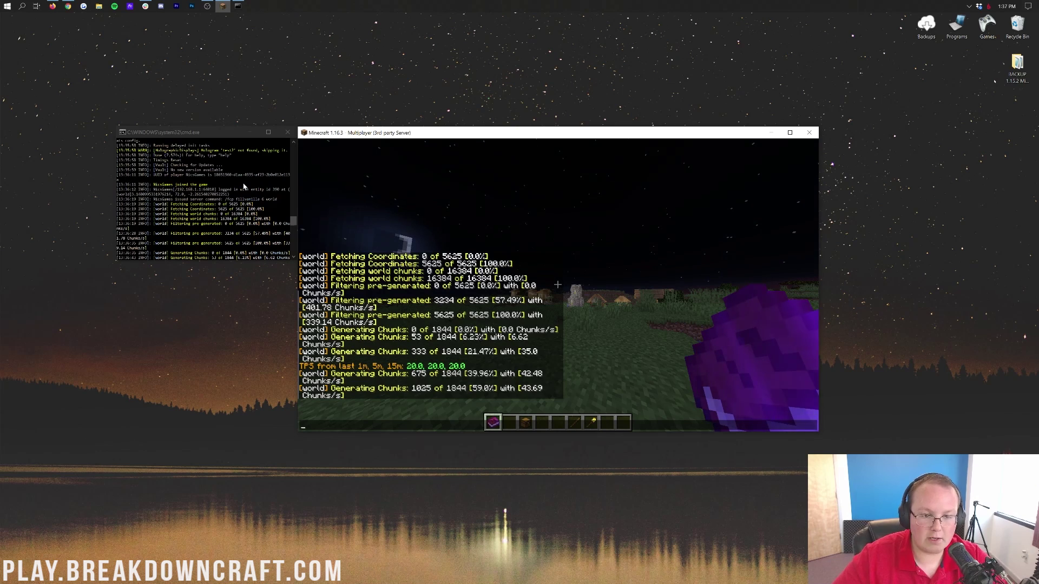
scroll(243, 187, up, 1)
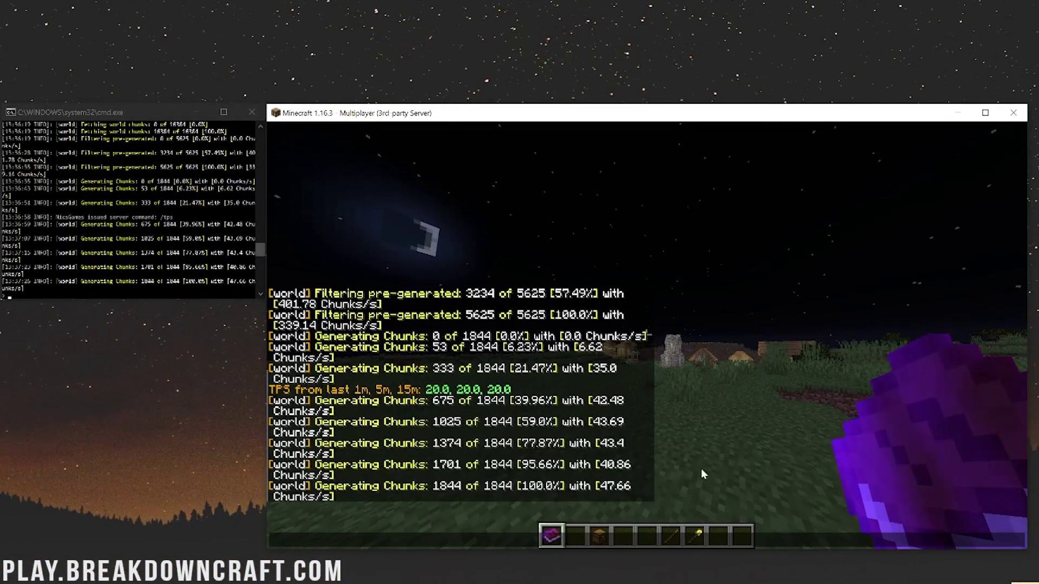
- Expand the world border by 1000 blocks with /worldborder add 1000
text(/wb ad)
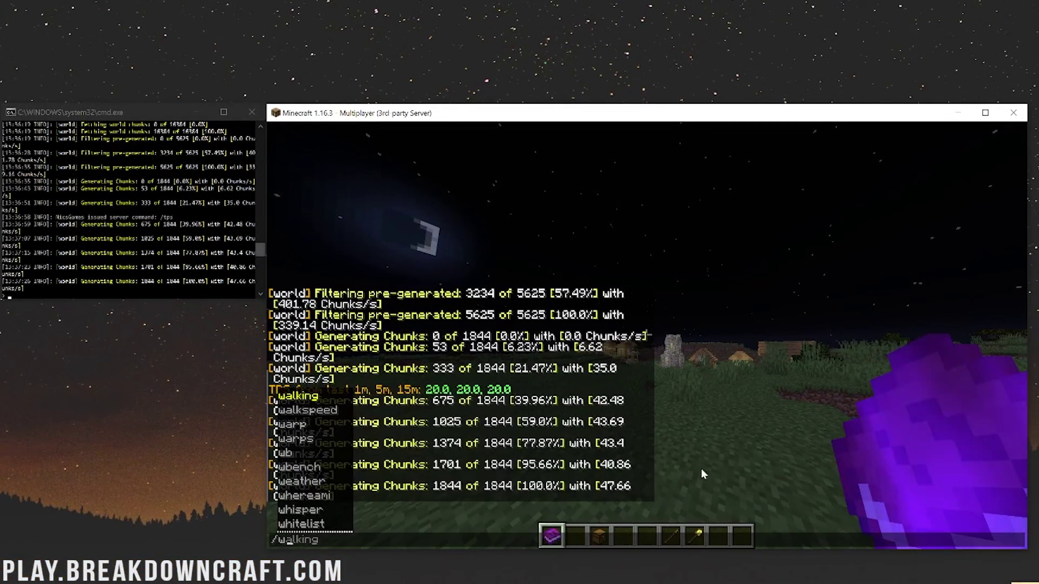
key(BackSpace)
key(BackSpace)
key(BackSpace)
key(BackSpace)
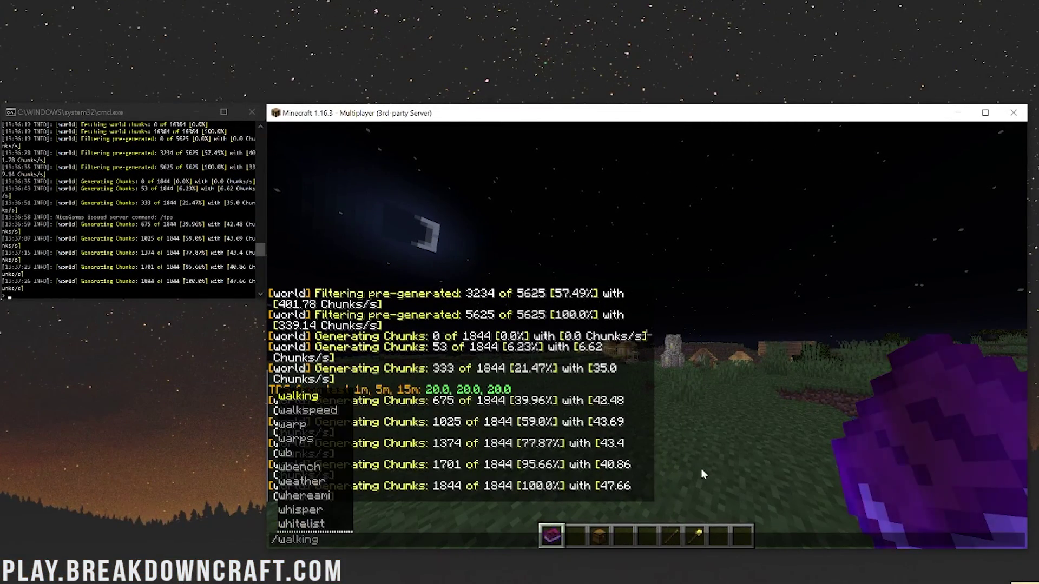
text(orldborder add 1000)
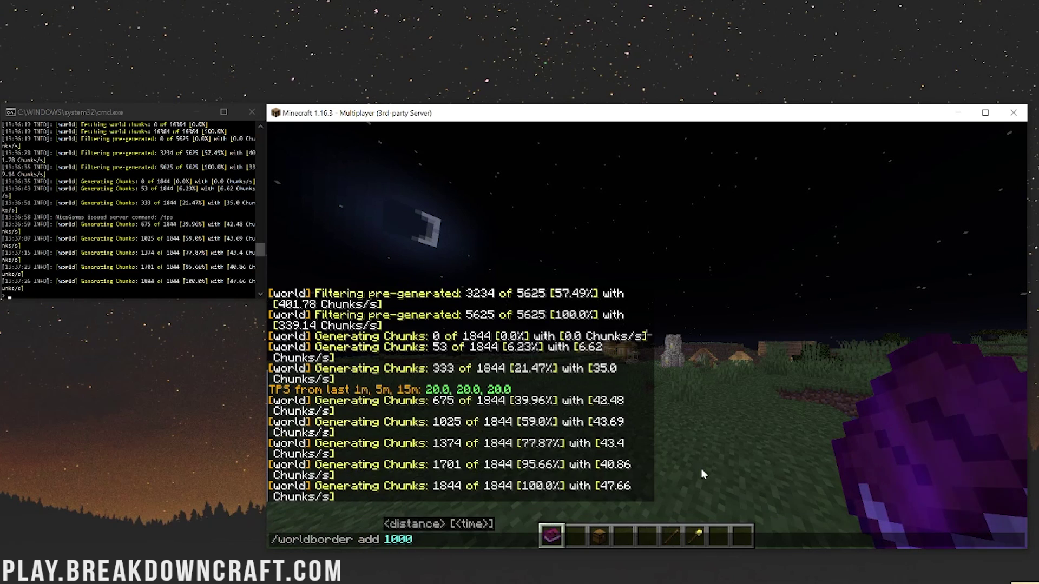
key(Return)
- Fill the enlarged world border with generated chunks by issuing /fcp fillvanilla 6 world again
key(slash)
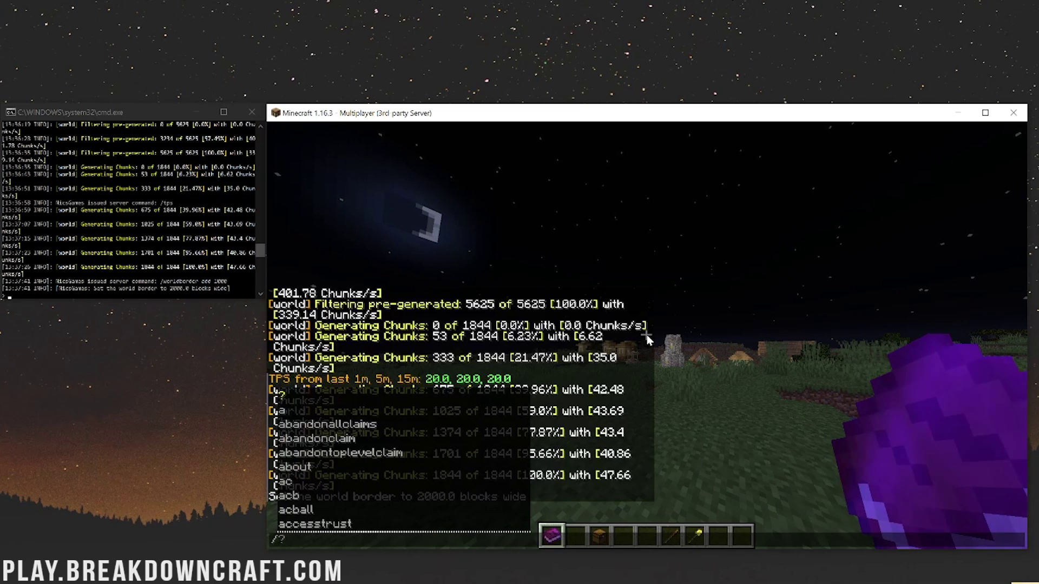
text(fcp fillvanilla )
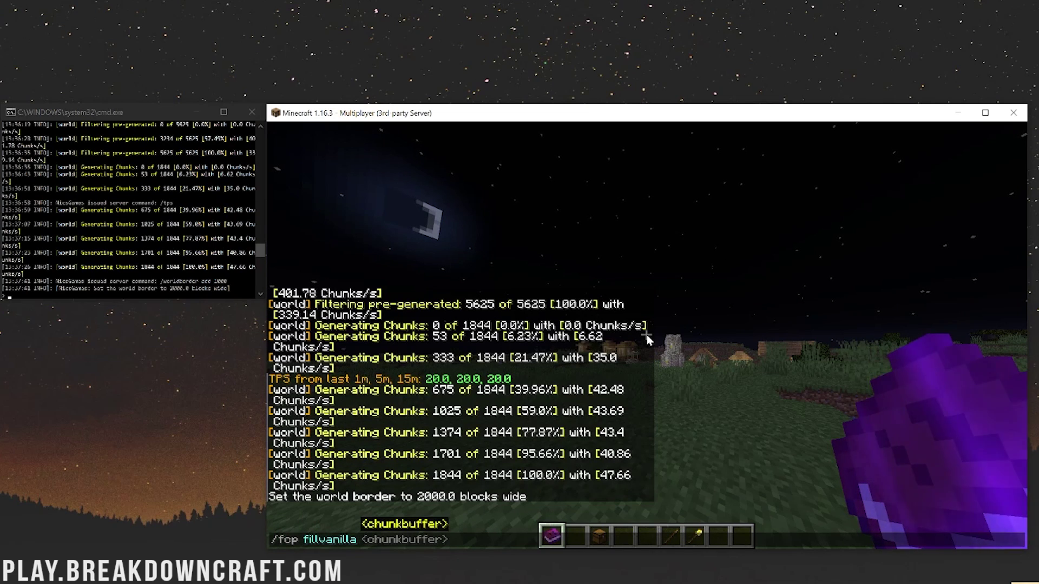
text(6 world)
key(Return)
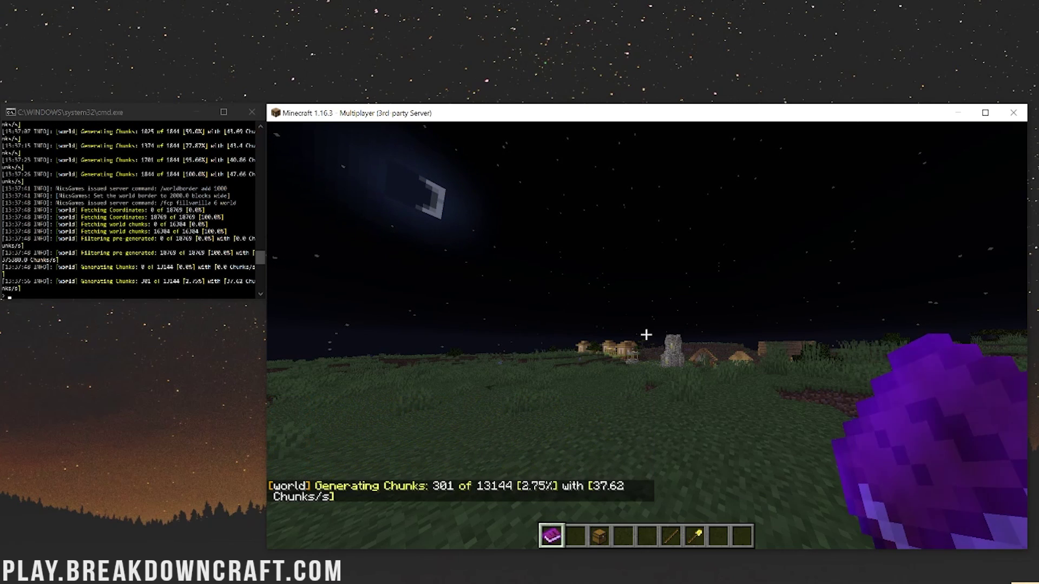
- Pause the running chunk generation task with /fcp pause
text(/fcp can)
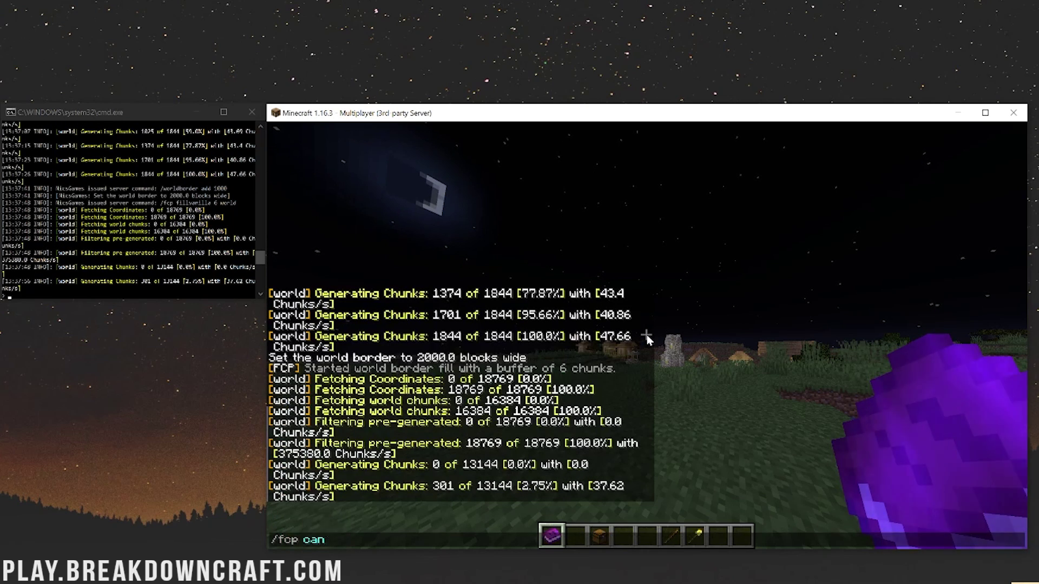
key(BackSpace)
key(BackSpace)
text(pause)
key(Return)
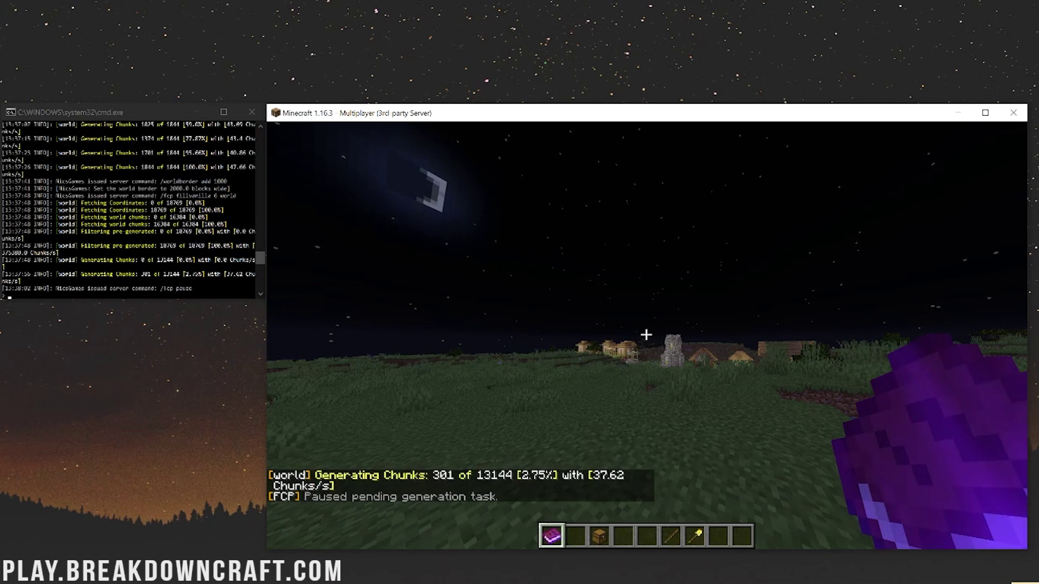
- Continue the paused generation task with /fcp resume and bring up the chat history again
key(t)
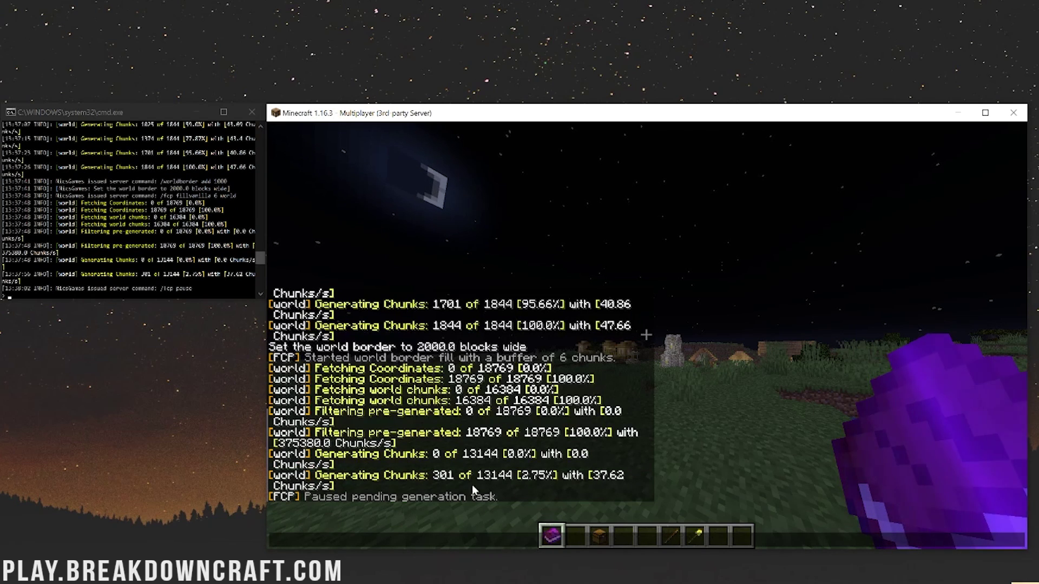
key(Up)
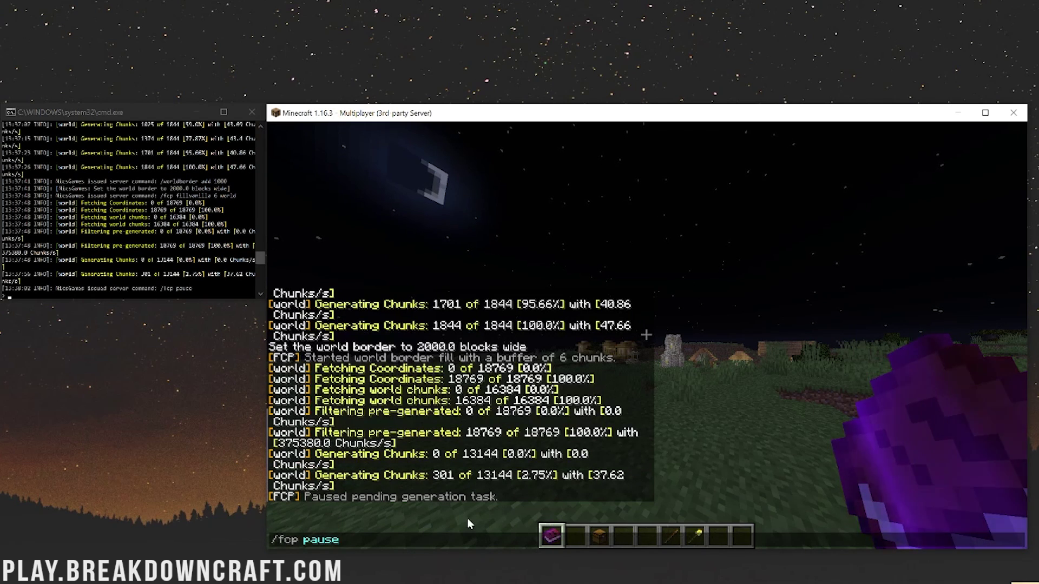
key(BackSpace)
key(BackSpace)
key(BackSpace)
key(BackSpace)
key(BackSpace)
text(resume)
key(Return)
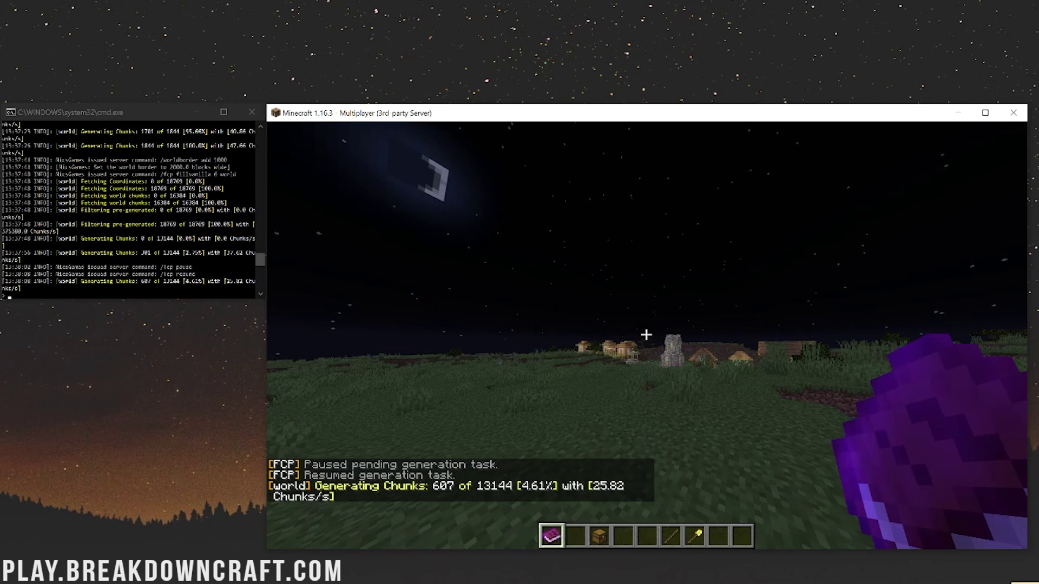
key(t)
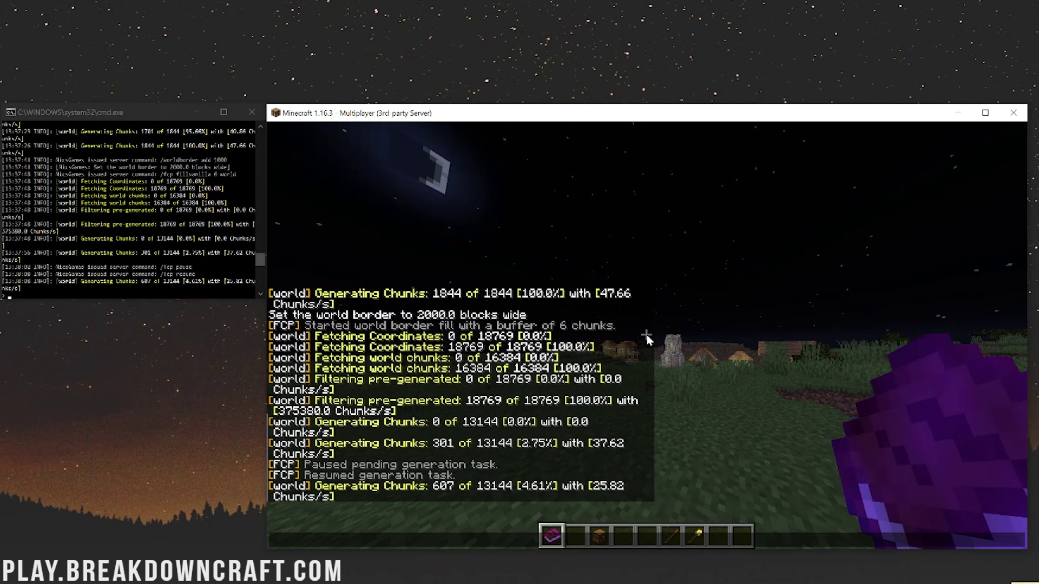
- Check the pending chunk generation task and its current progress with /fcp pending
key(Up)
key(Up)
key(Down)
key(BackSpace)
key(BackSpace)
key(BackSpace)
key(BackSpace)
key(BackSpace)
key(BackSpace)
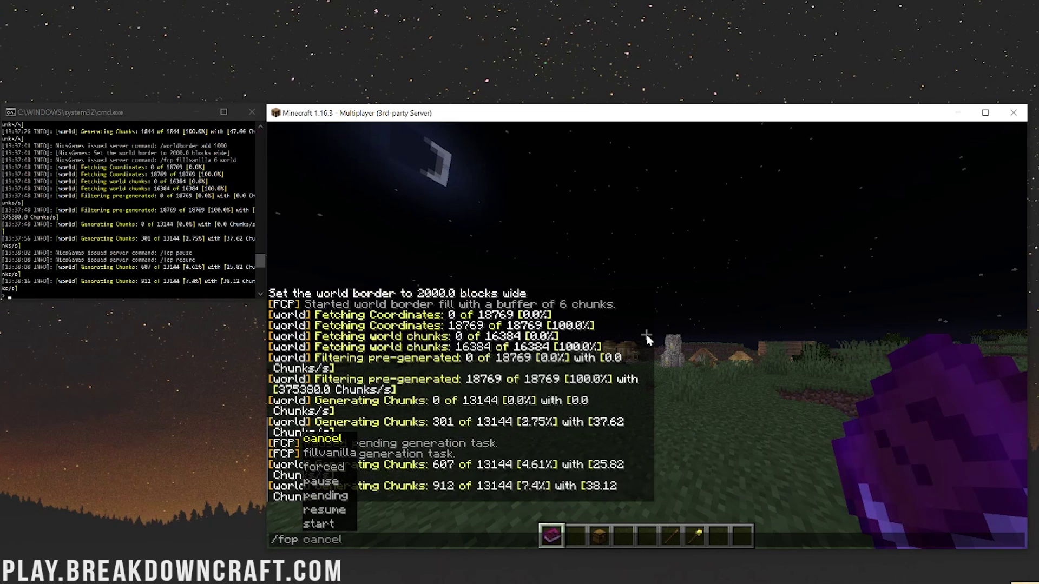
text(pen)
key(Tab)
key(Return)
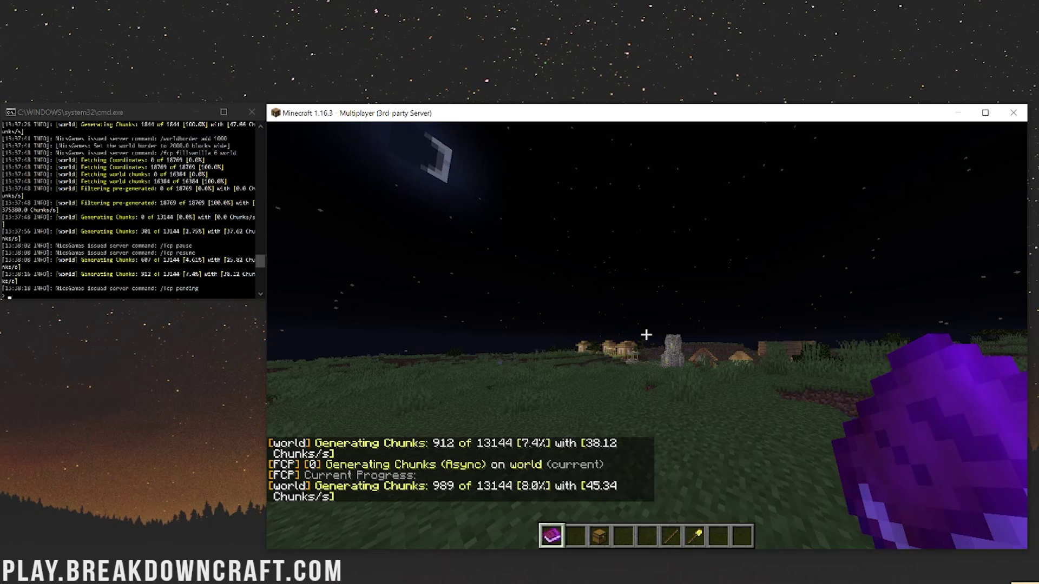
- Reissue /fcp pending several times in a row to track how the chunk generation progress advances
key(t)
key(Up)
key(Return)
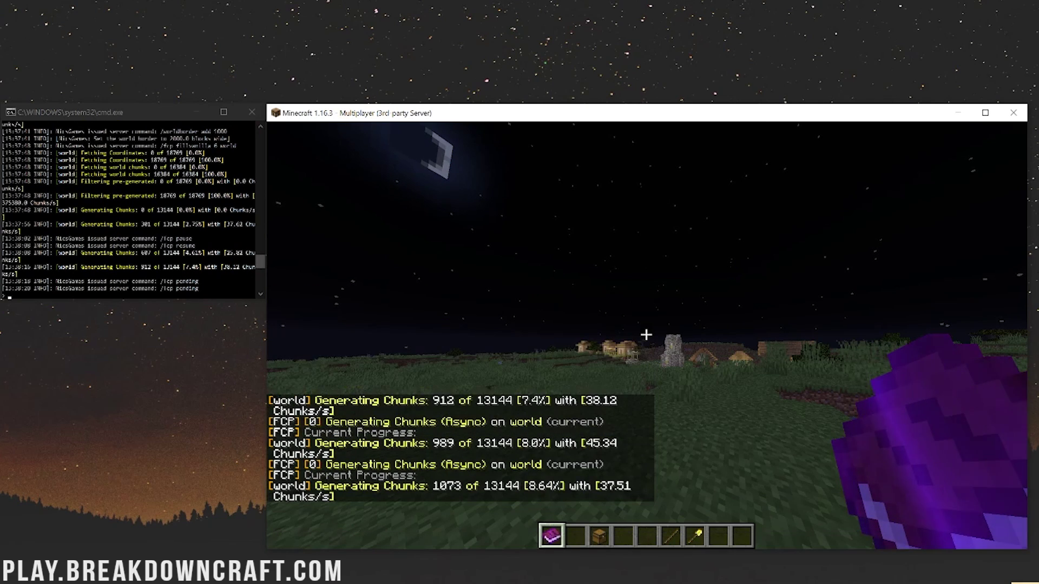
key(t)
key(Up)
key(Return)
key(t)
key(Up)
key(Return)
key(t)
key(Up)
key(Return)
key(t)
key(Up)
key(Return)
key(t)
key(Up)
key(Return)
key(t)
key(Up)
key(Return)
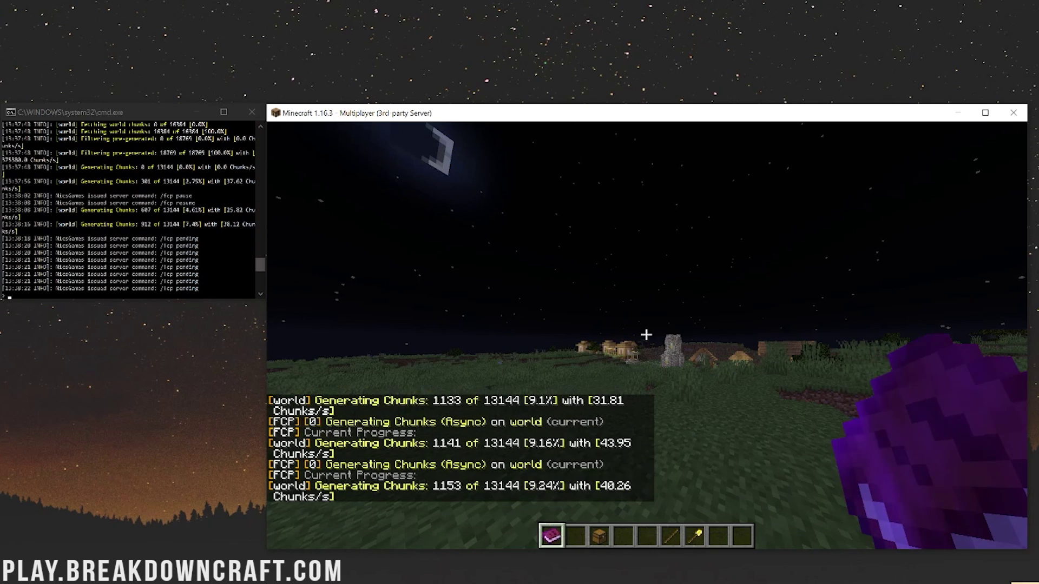
- Cancel the current chunk generation task with /fcp cancel
key(t)
key(Up)
key(BackSpace)
key(BackSpace)
key(BackSpace)
key(BackSpace)
key(BackSpace)
key(BackSpace)
key(BackSpace)
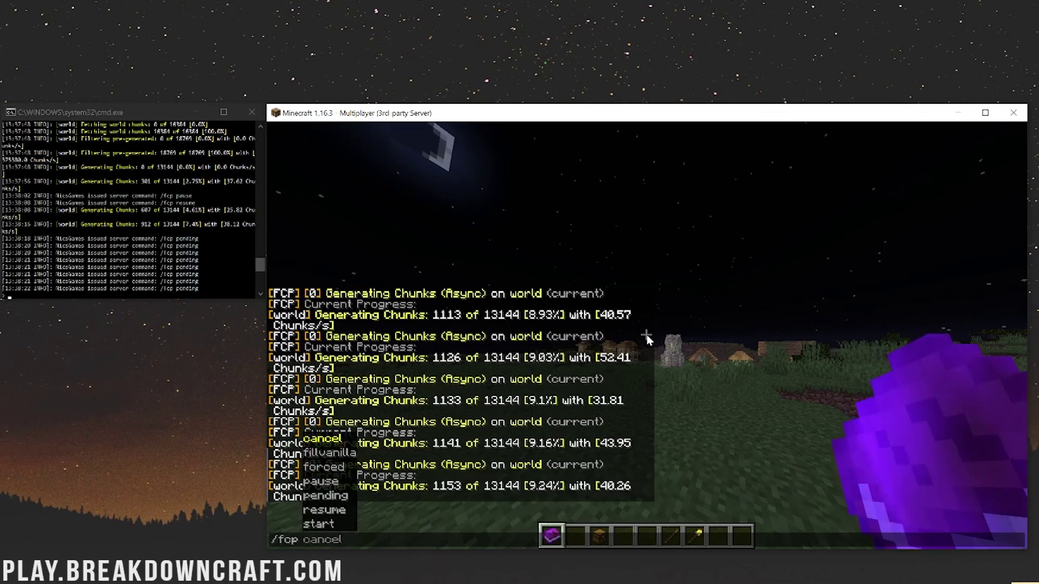
text(cancel)
key(Return)
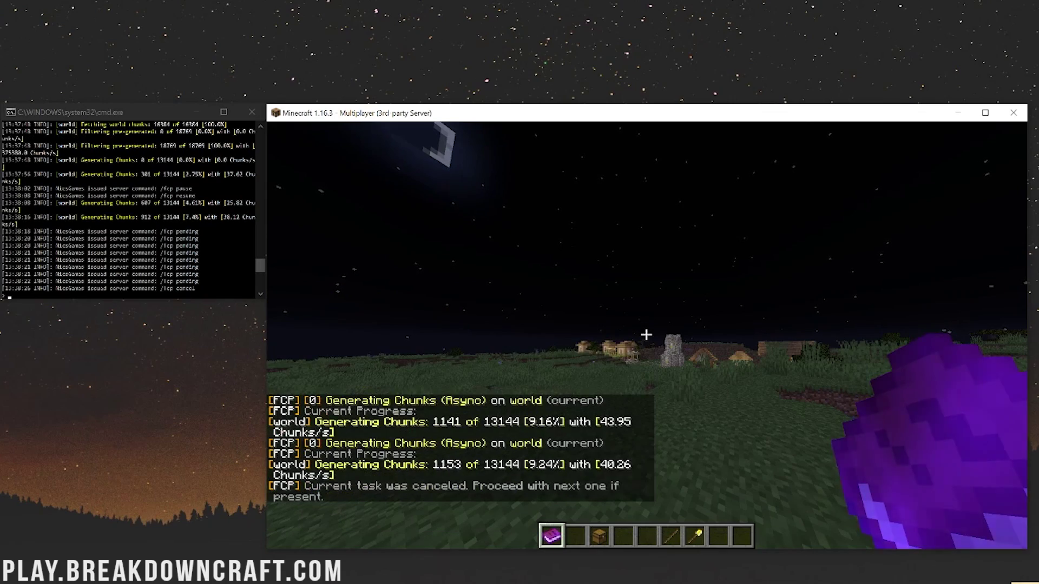
- Close the chat and disconnect from the server, returning to the multiplayer server list
key(t)
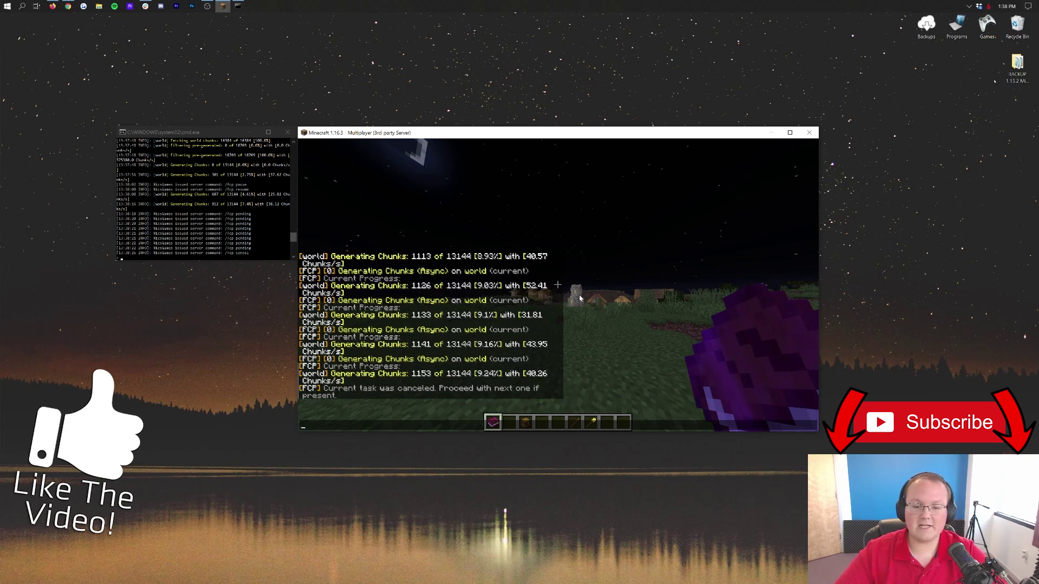
key(Escape)
key(Escape)
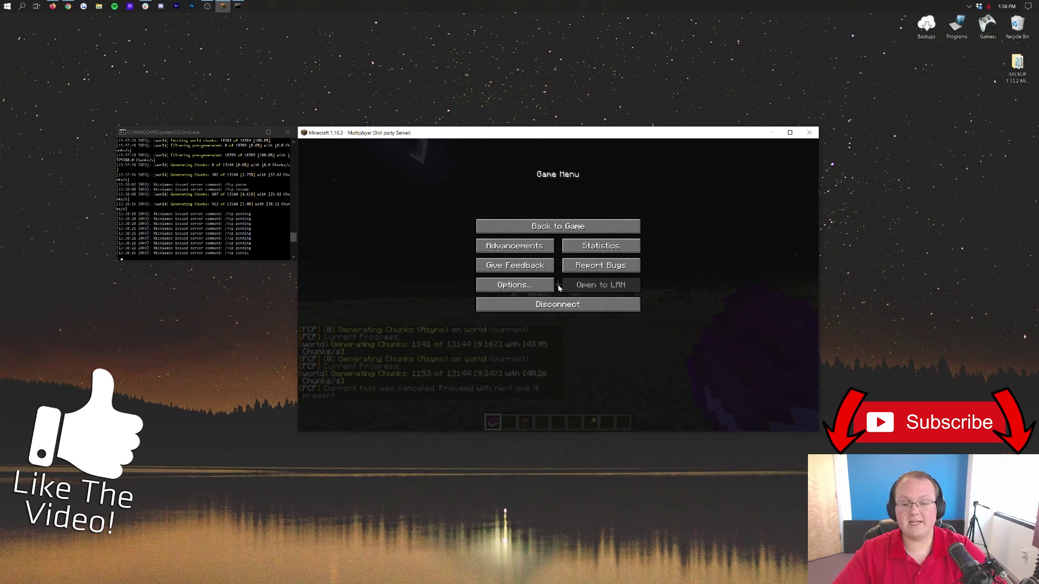
click(557, 301)
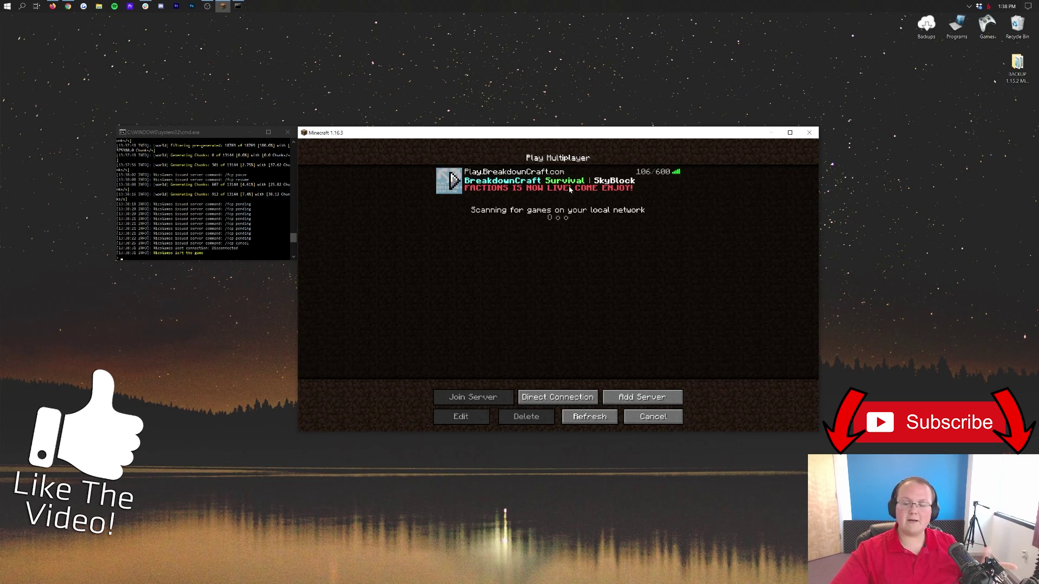